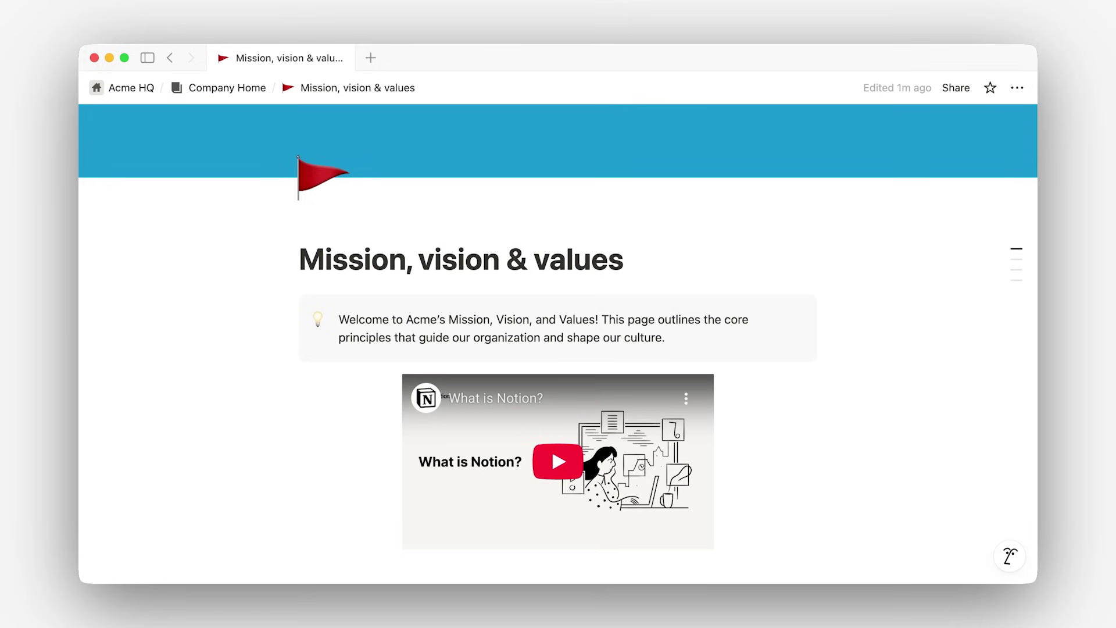
Scroll through the Mission, vision & values page to review the Mission paragraph.
scroll(589, 446, down, 6)
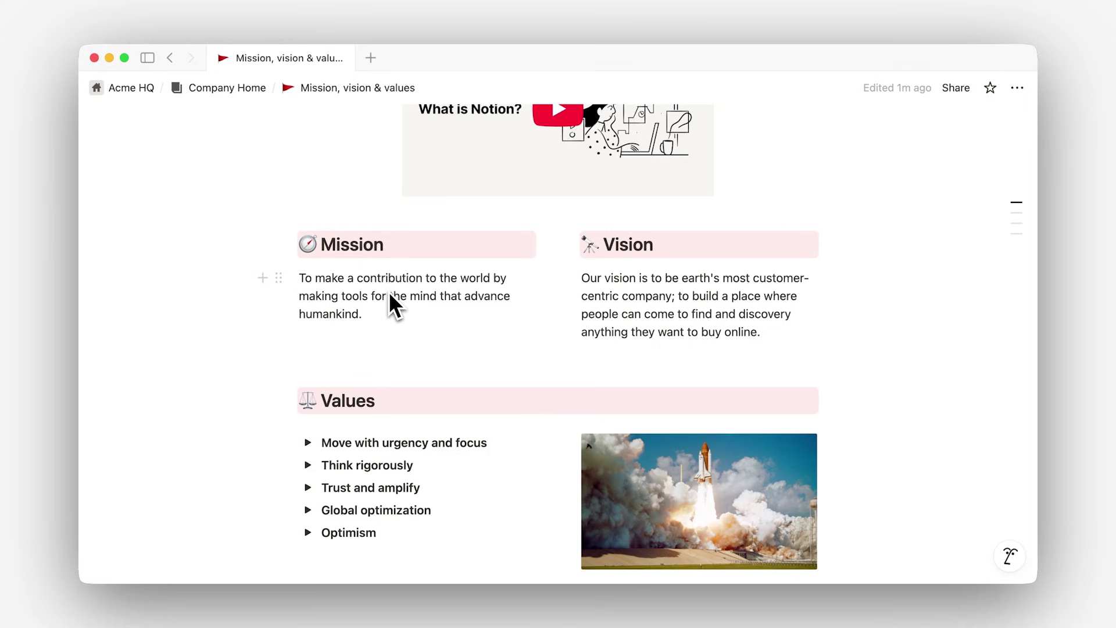
mouse_move(613, 459)
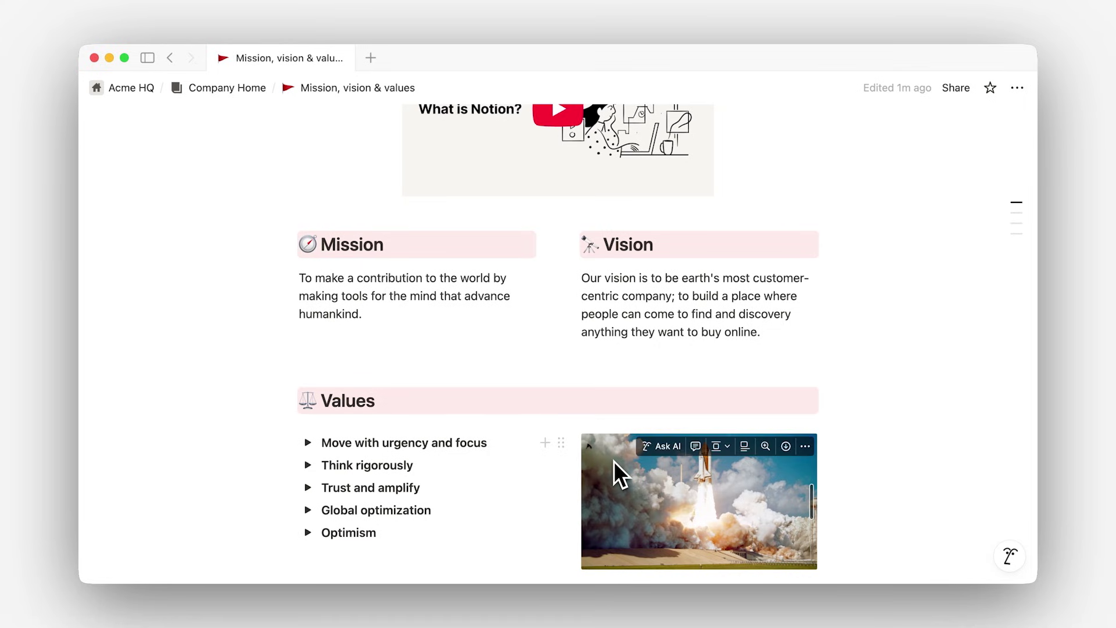
scroll(589, 446, up, 10)
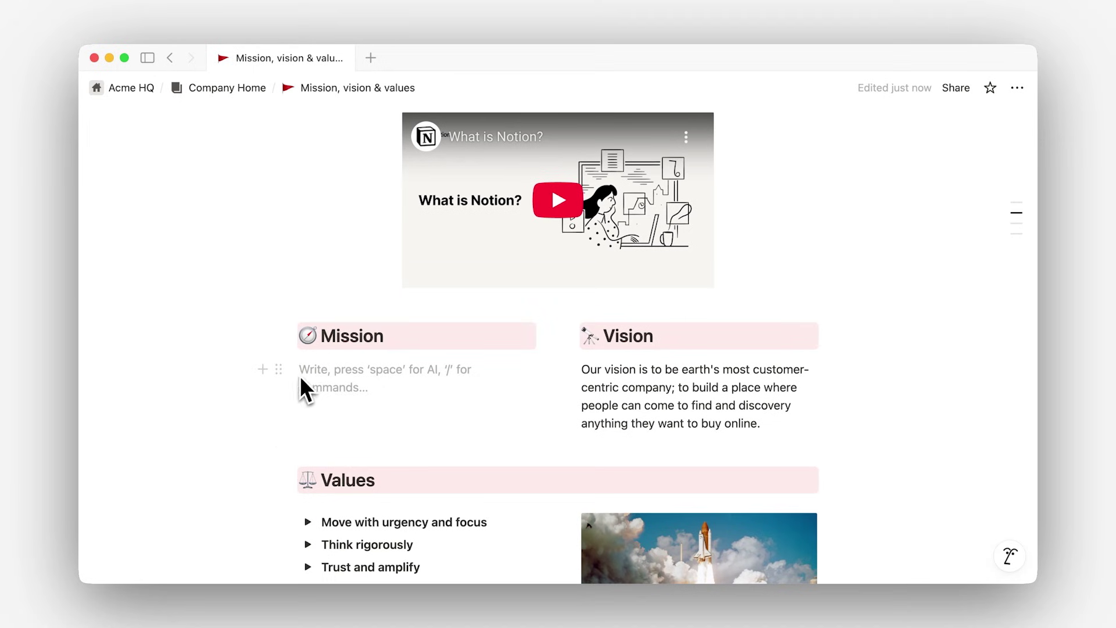
Preview the block menu by typing / in the empty Mission block.
text(/)
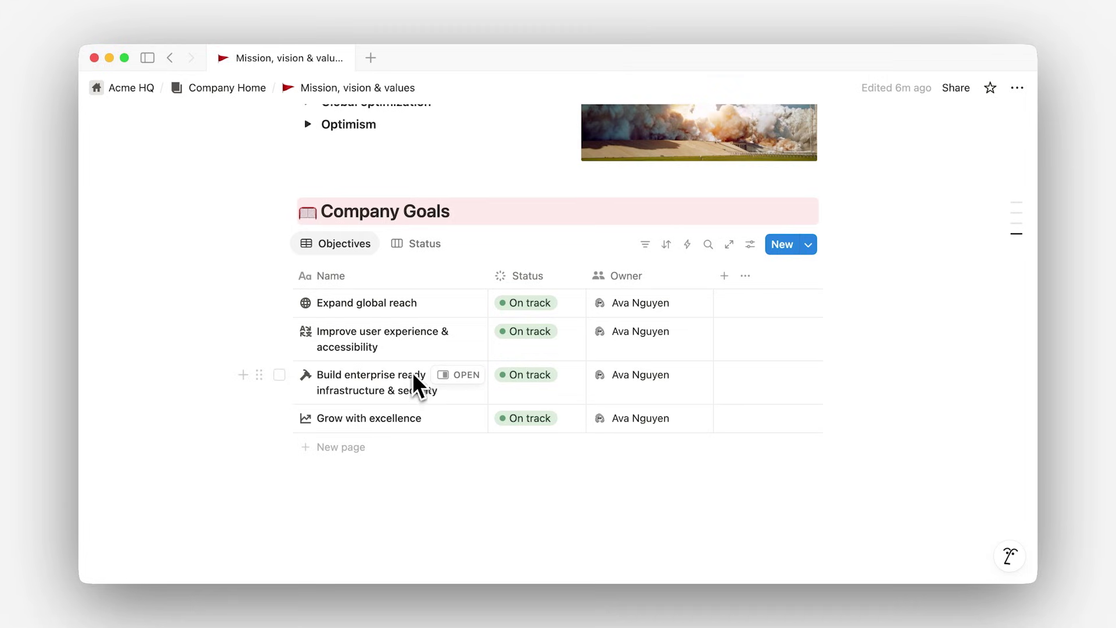
Show goals on the Status board, then insert an Unsplash 'rocket' shuttle photo beside Values.
click(421, 248)
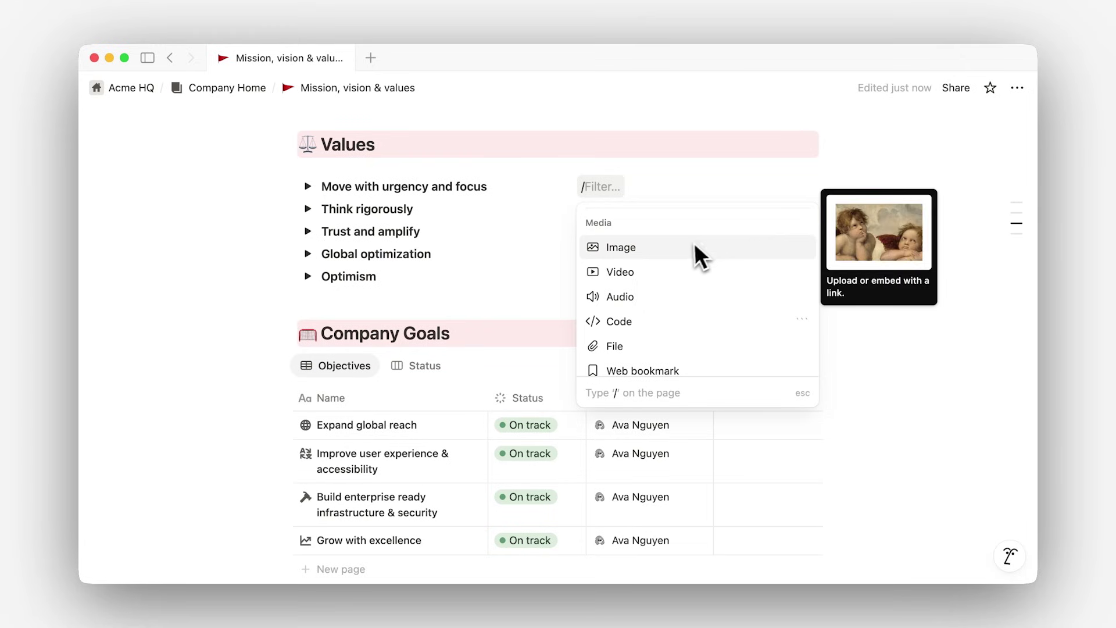
click(655, 245)
click(652, 233)
text(rocket)
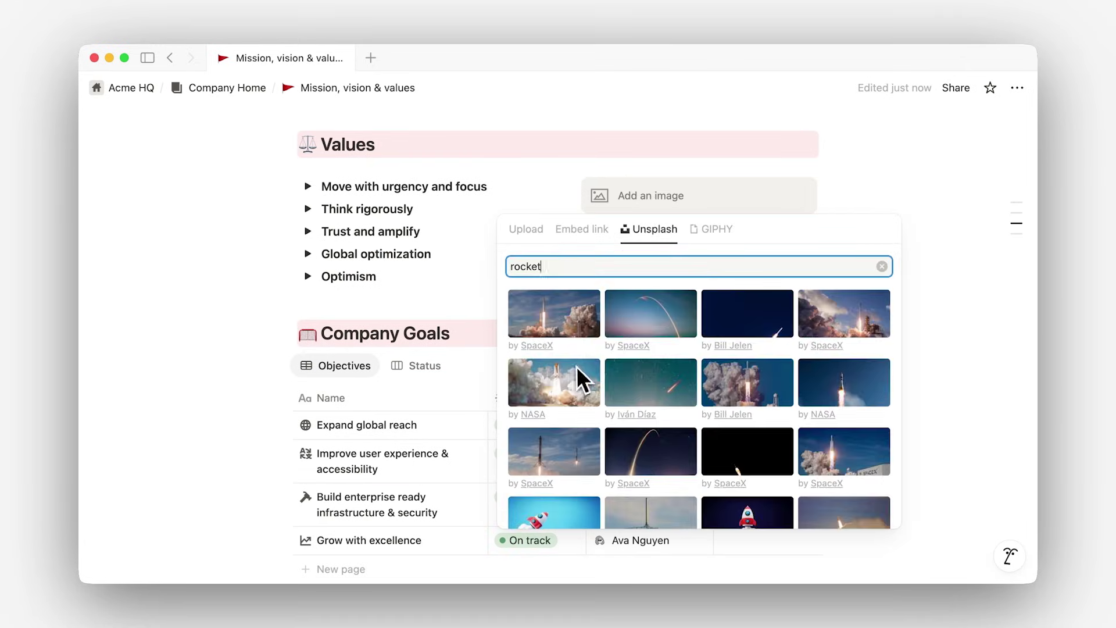
click(581, 366)
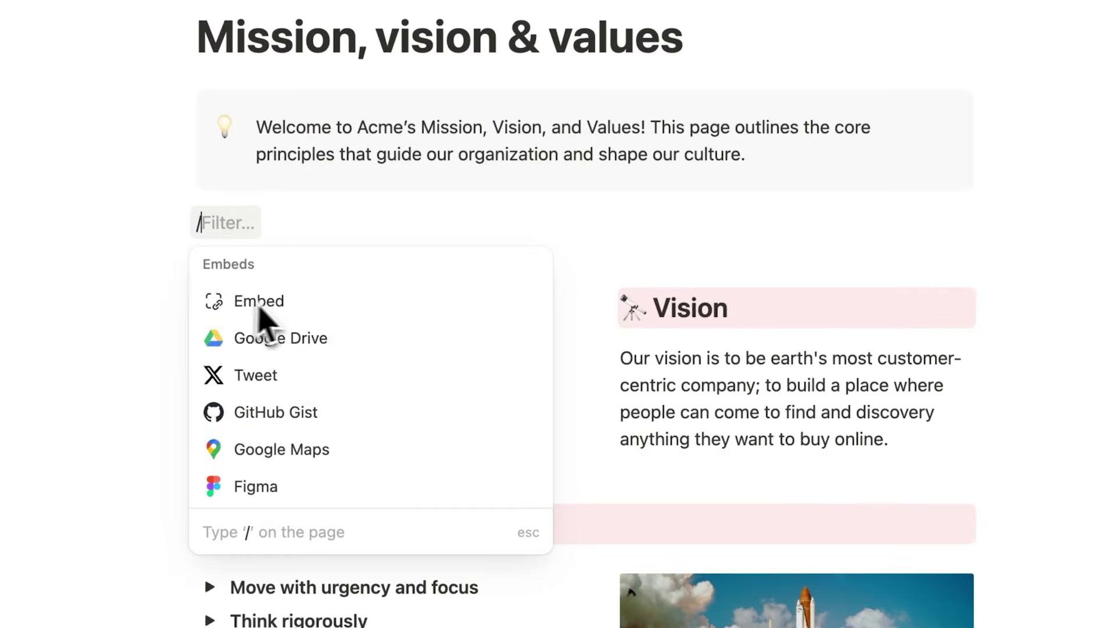
Insert a table of contents under the title and use it to jump to Values.
scroll(285, 317, down, 3)
scroll(284, 314, down, 4)
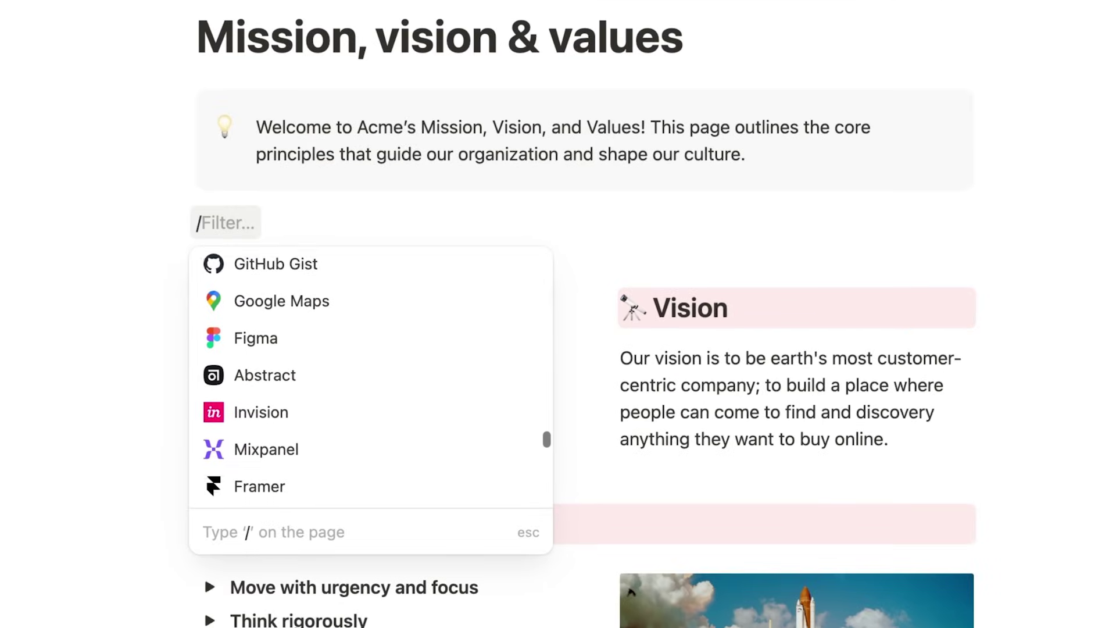
scroll(285, 314, up, 5)
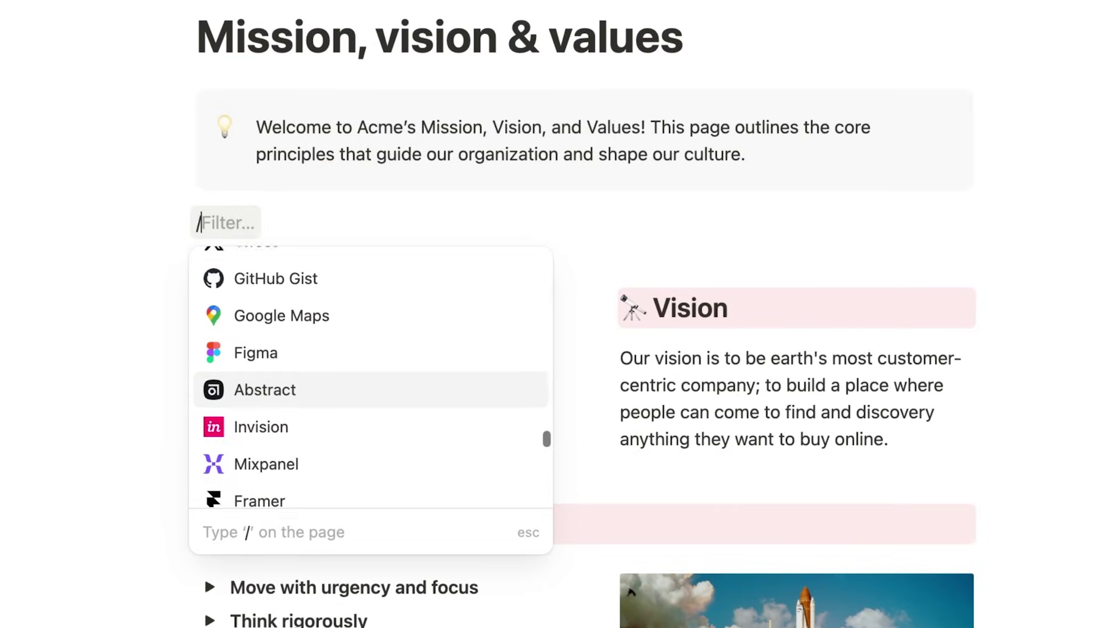
scroll(351, 314, up, 2)
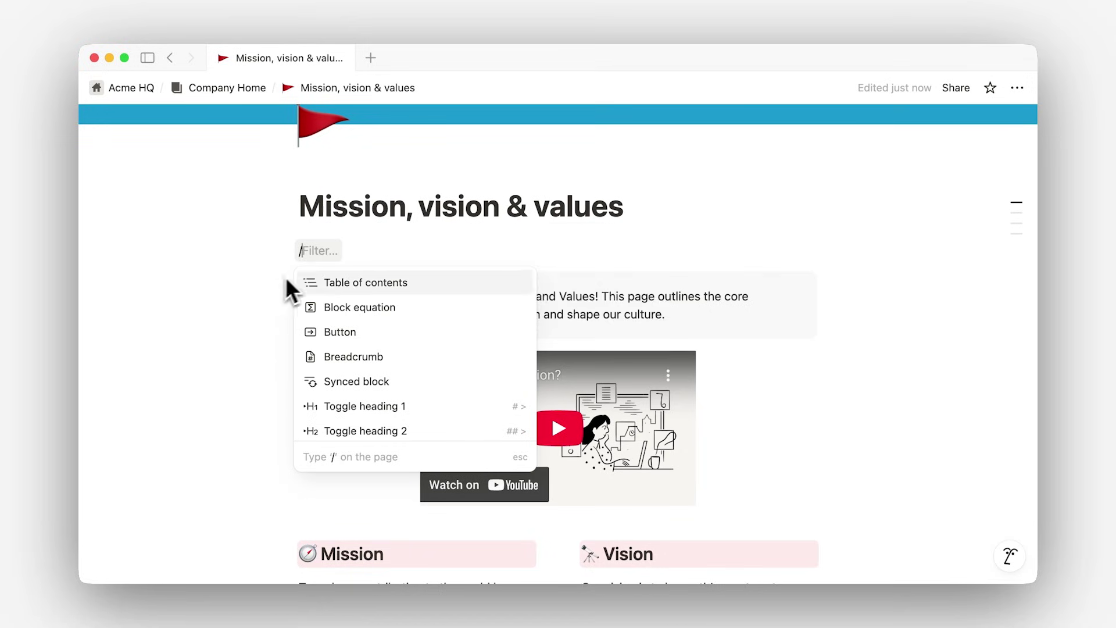
scroll(357, 329, down, 5)
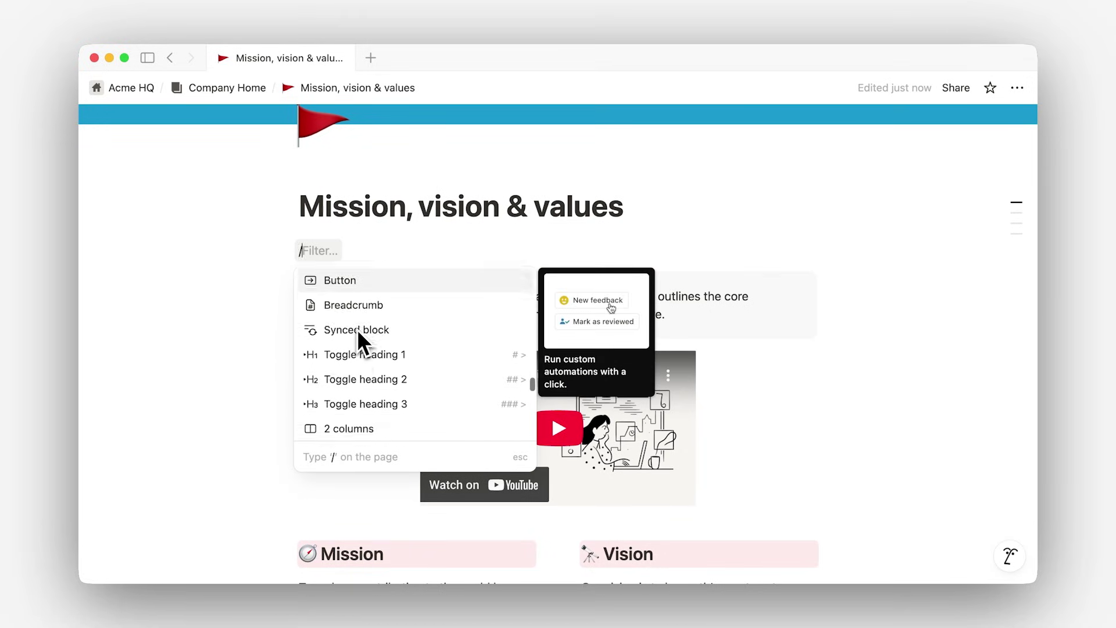
scroll(415, 349, down, 2)
scroll(415, 349, up, 4)
scroll(360, 321, up, 4)
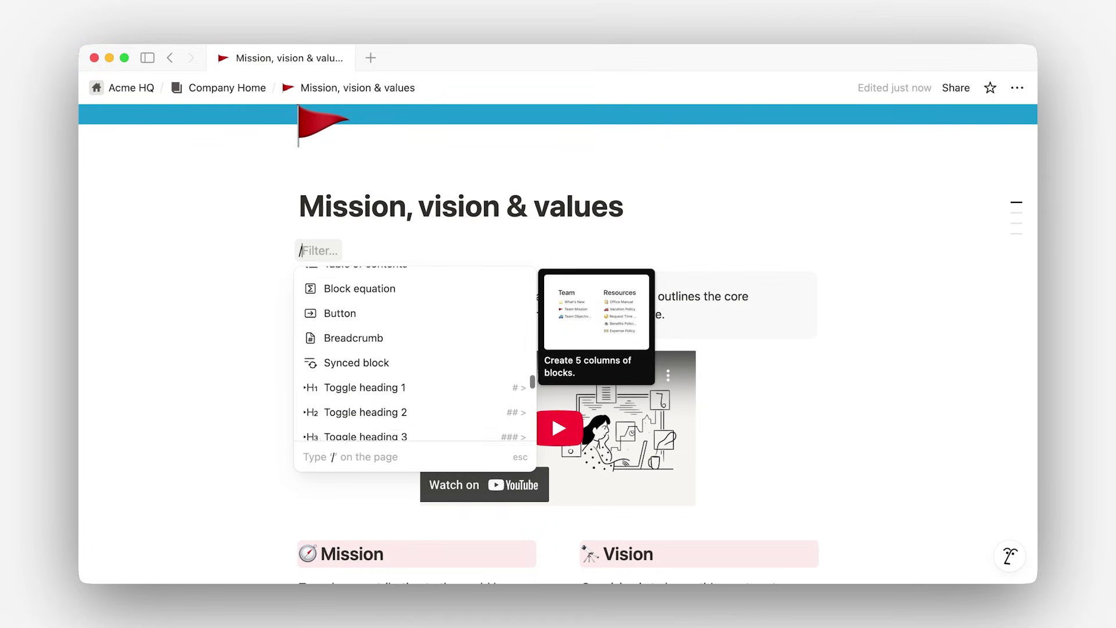
click(364, 287)
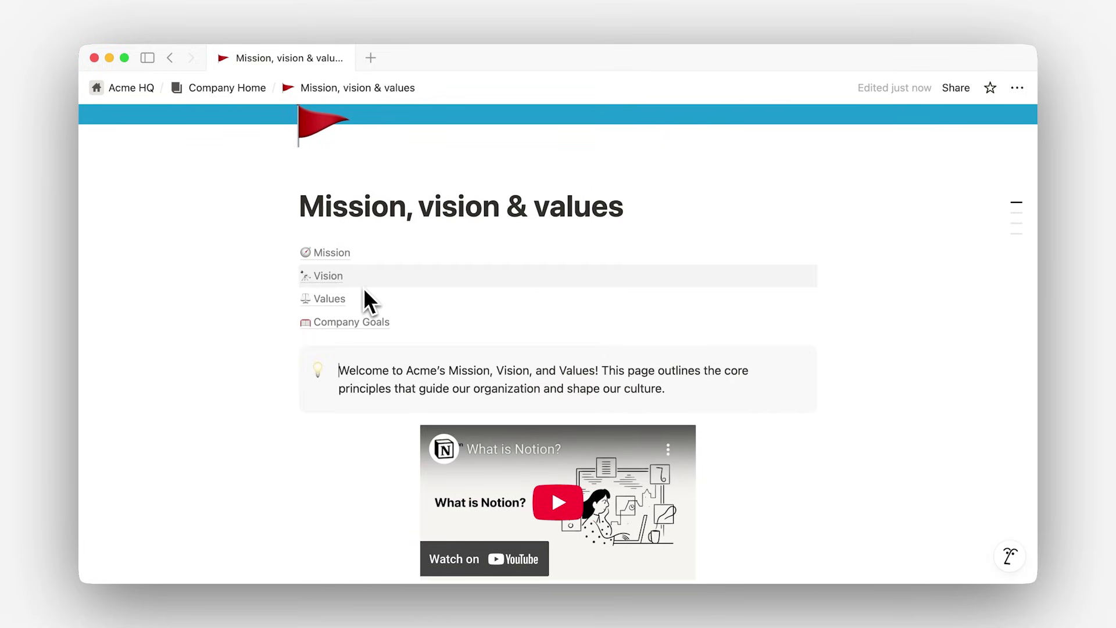
click(340, 298)
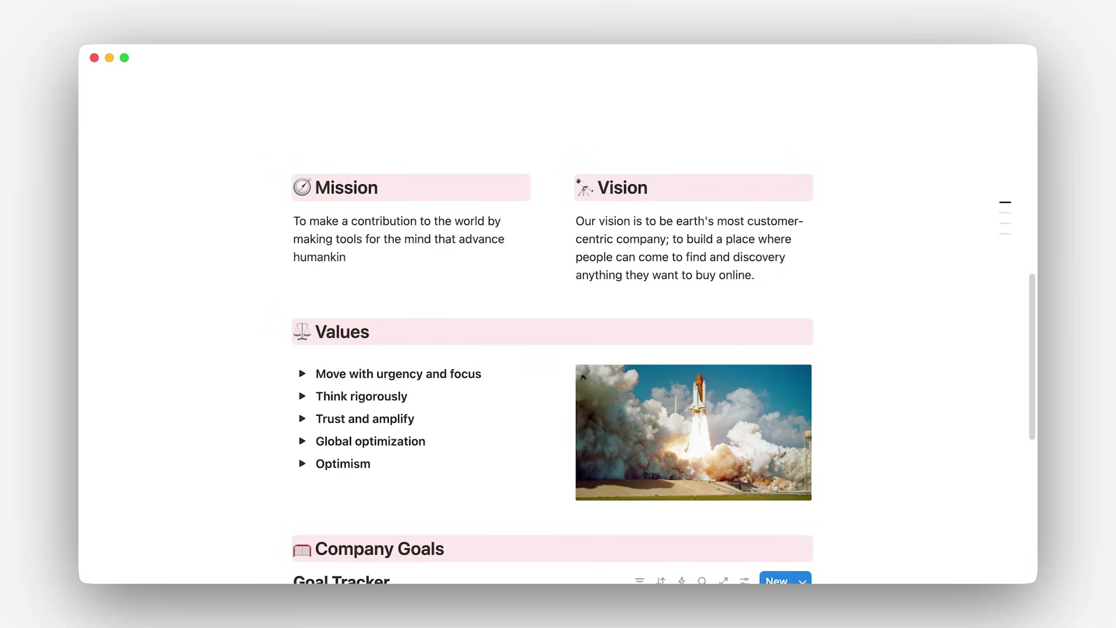
Rewrite the Mission paragraph with AI's Improve writing and accept the new wording.
drag(357, 257, 293, 227)
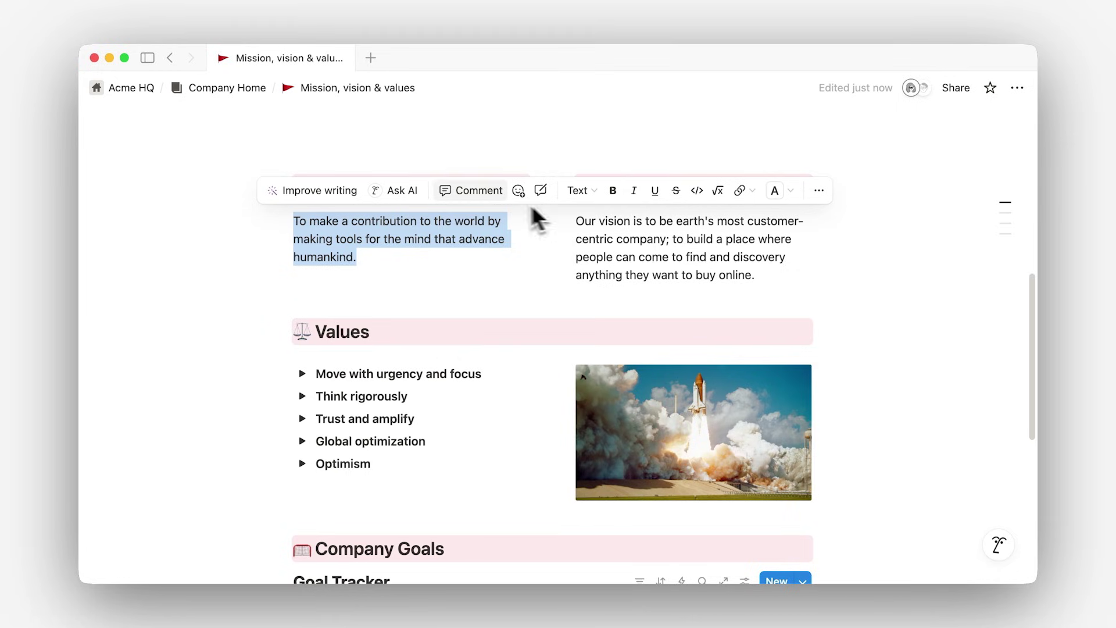
click(397, 189)
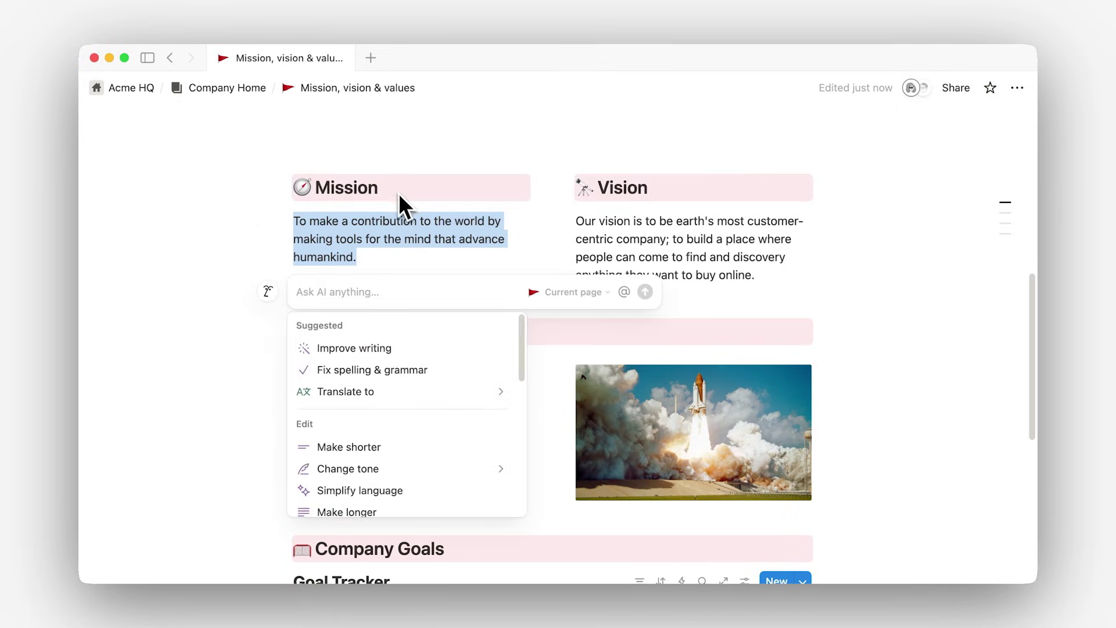
click(399, 349)
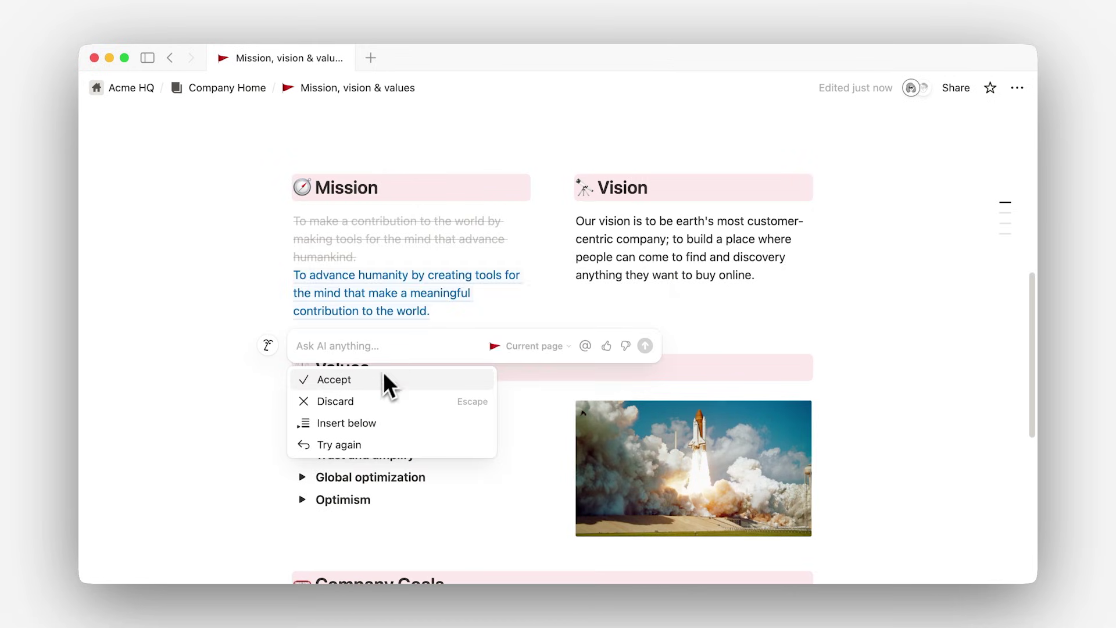
click(381, 378)
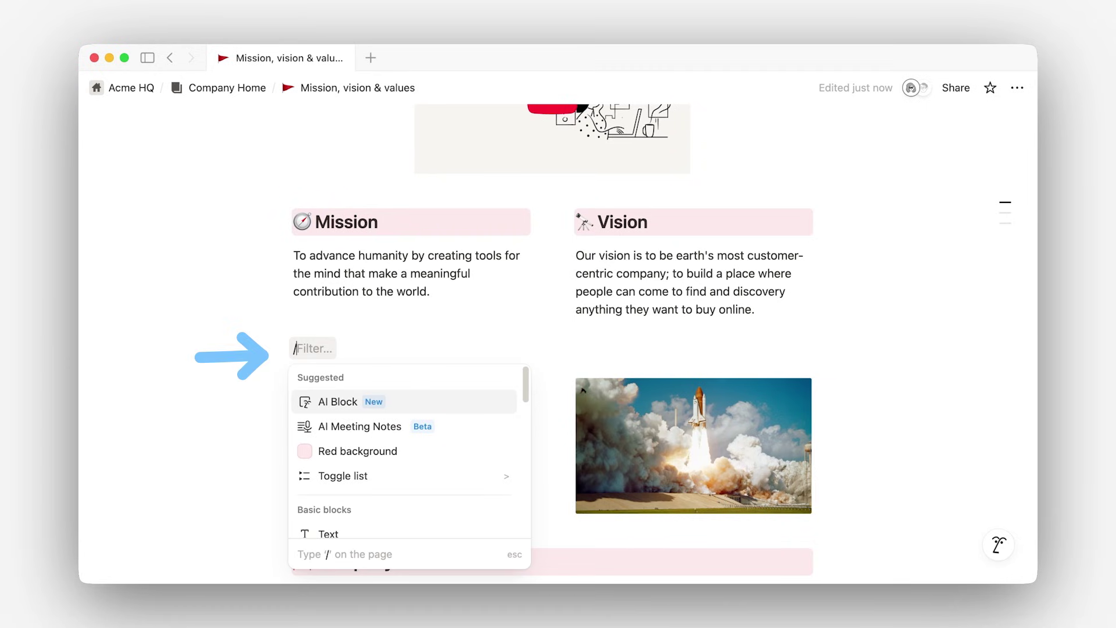
Turn the new block below Mission into a Heading 2, then add a block at the Values heading.
scroll(333, 419, down, 5)
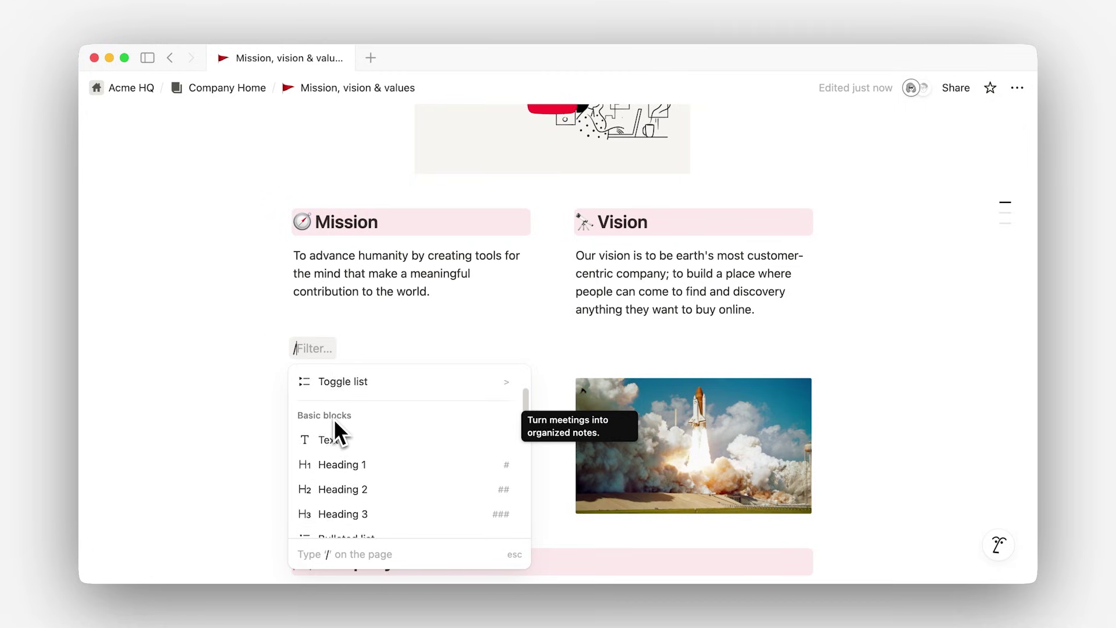
scroll(334, 419, down, 5)
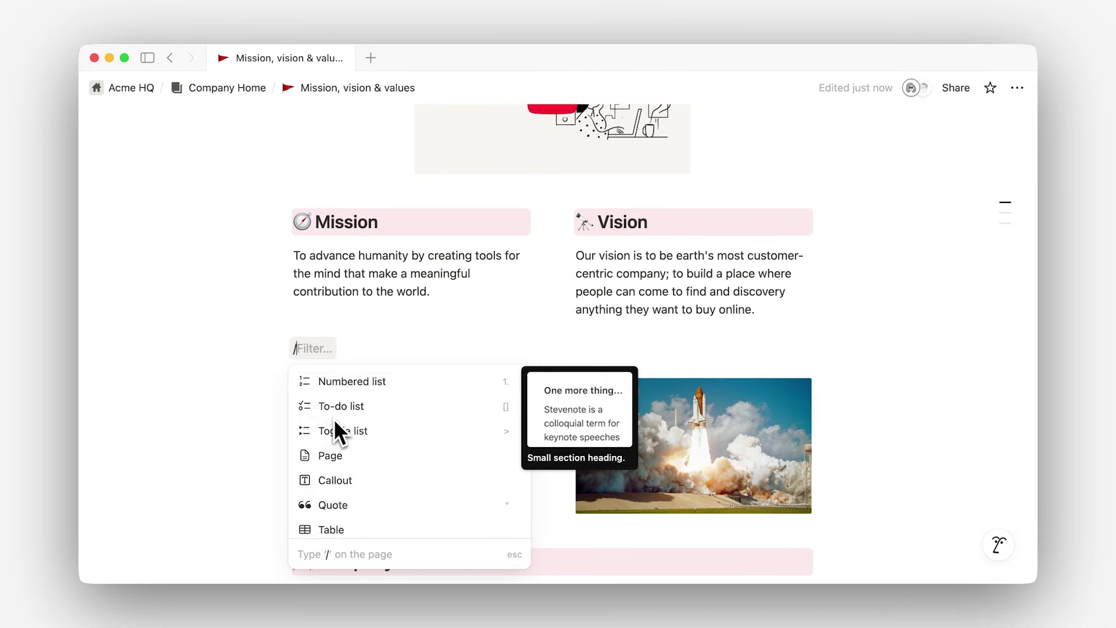
text(heading 2)
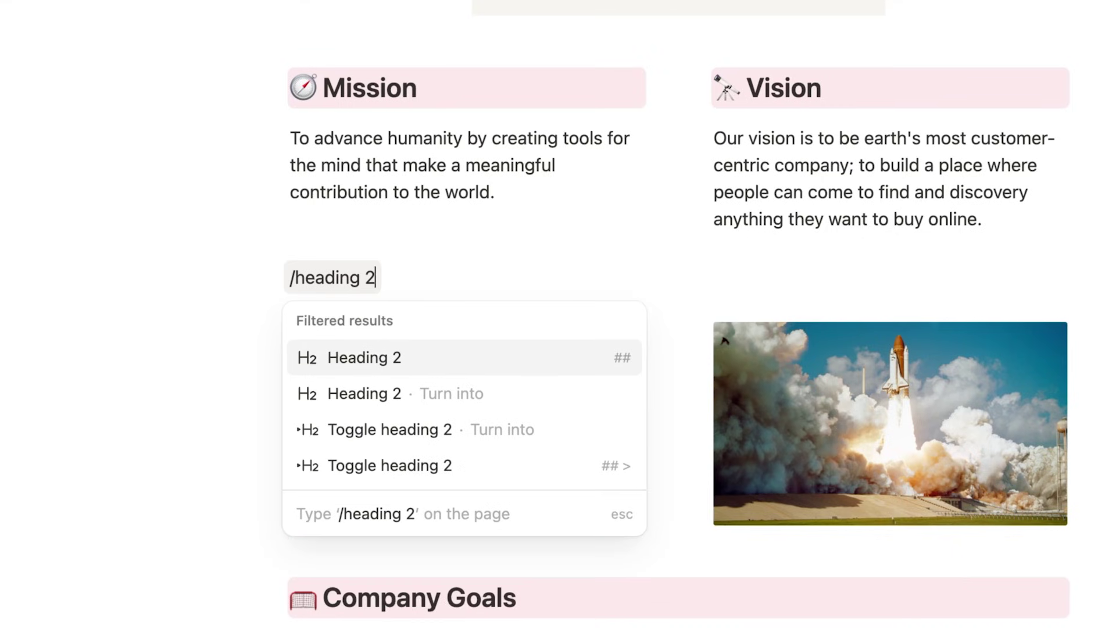
click(358, 356)
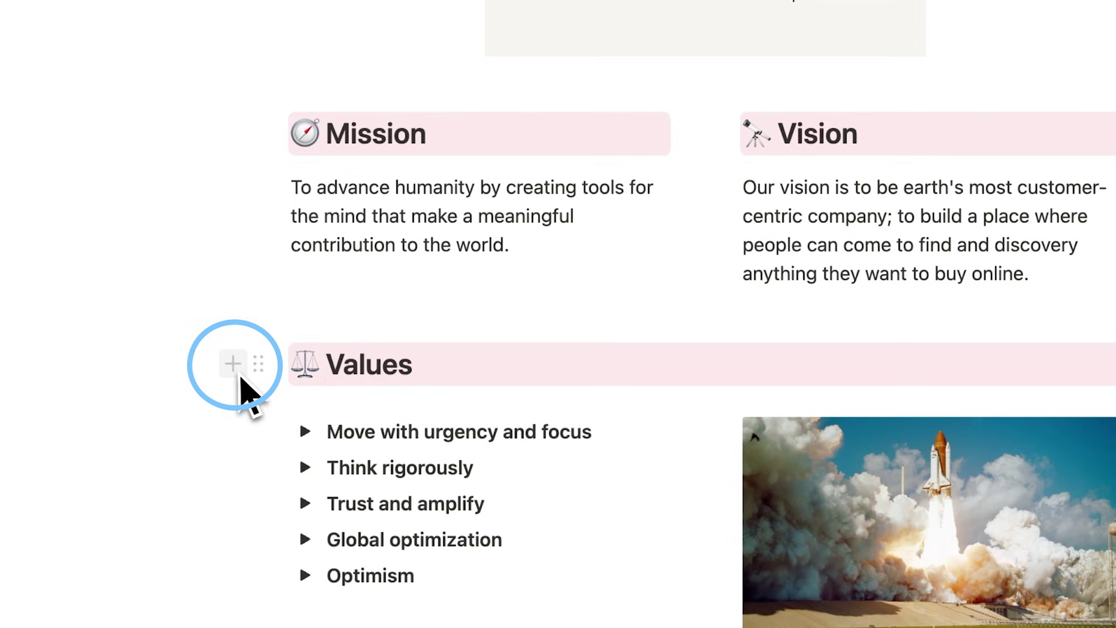
click(236, 367)
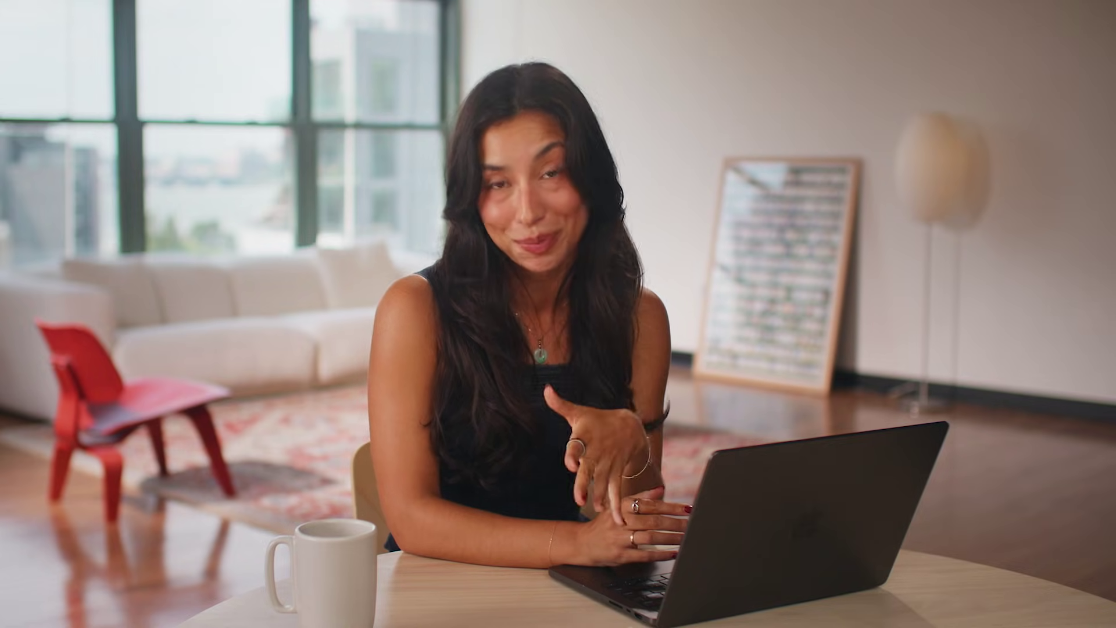
Select the Vision heading and paragraph and drop them beneath the Mission text.
drag(876, 189, 723, 263)
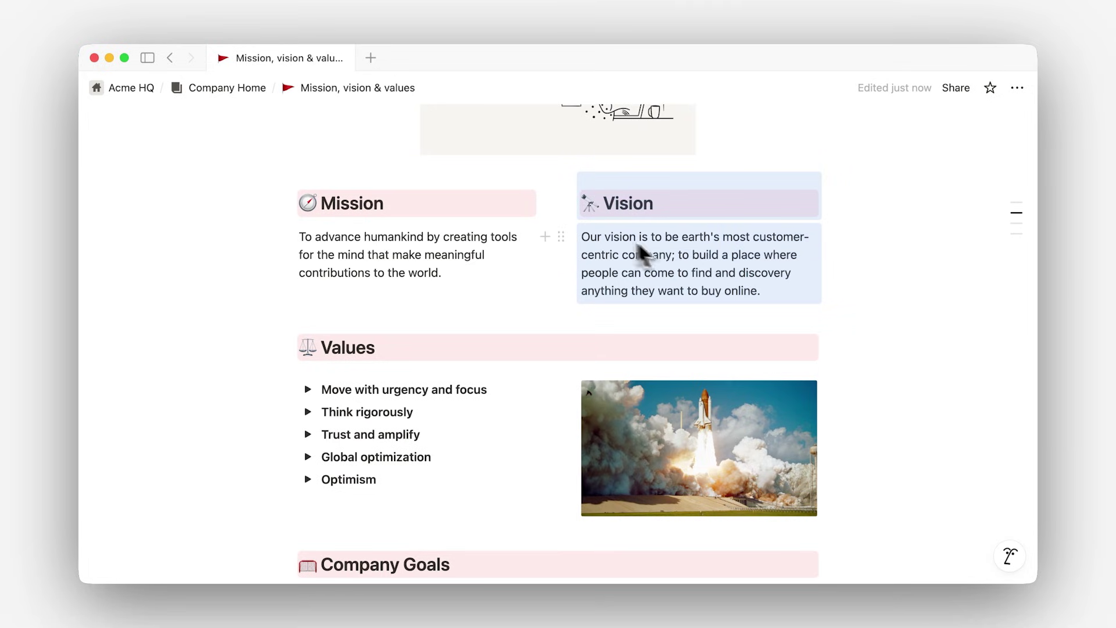
drag(560, 189, 496, 323)
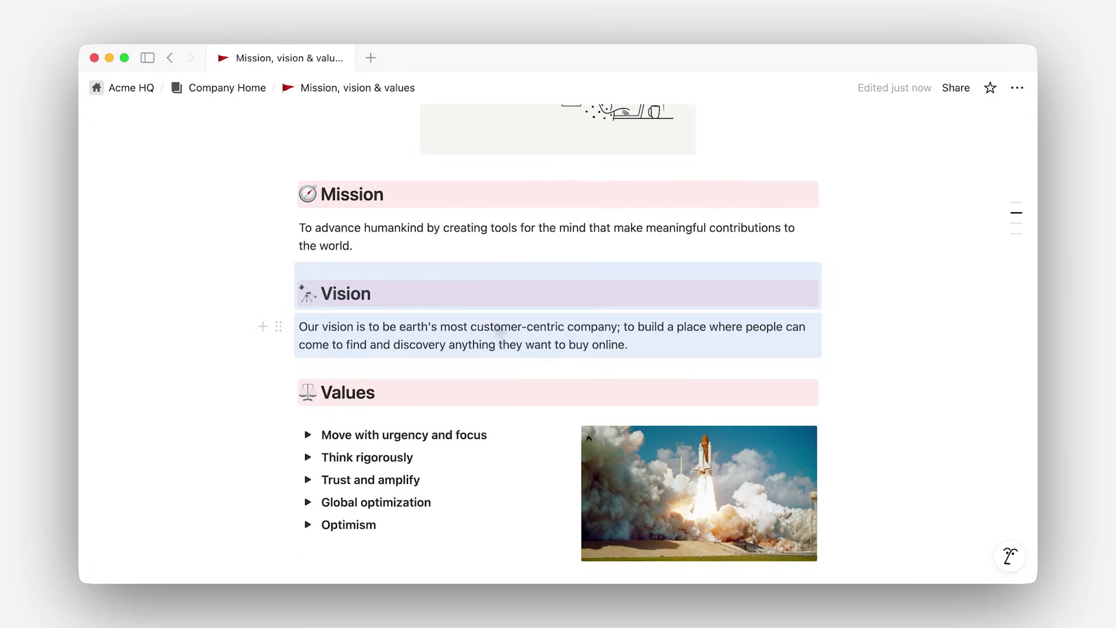
scroll(496, 323, down, 7)
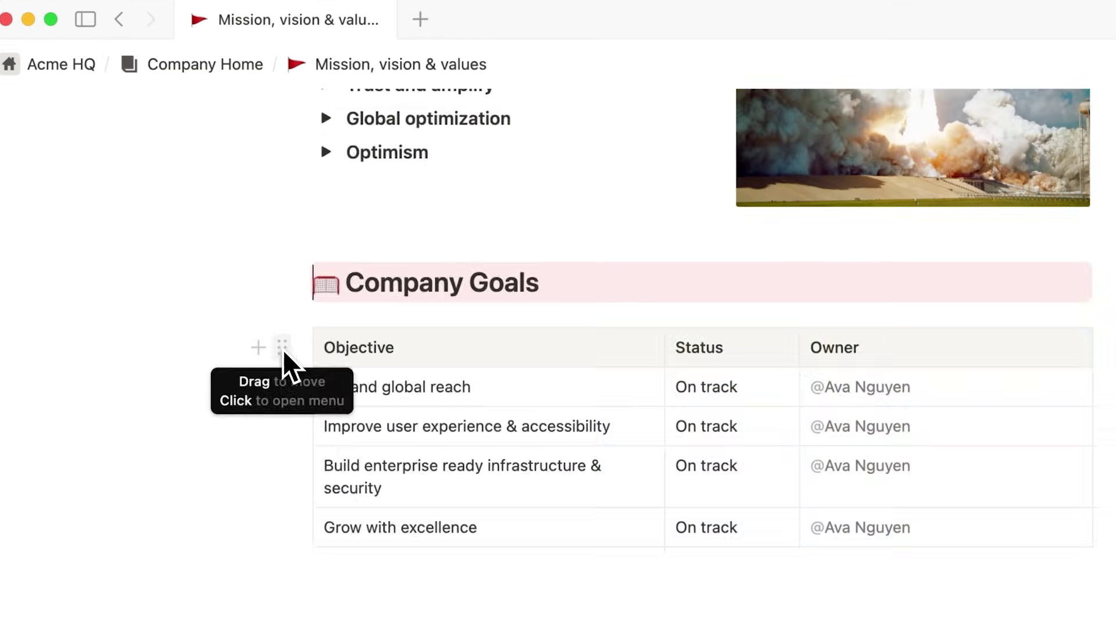
Convert the Company Goals table into a database and expand the Optimism toggle.
click(278, 276)
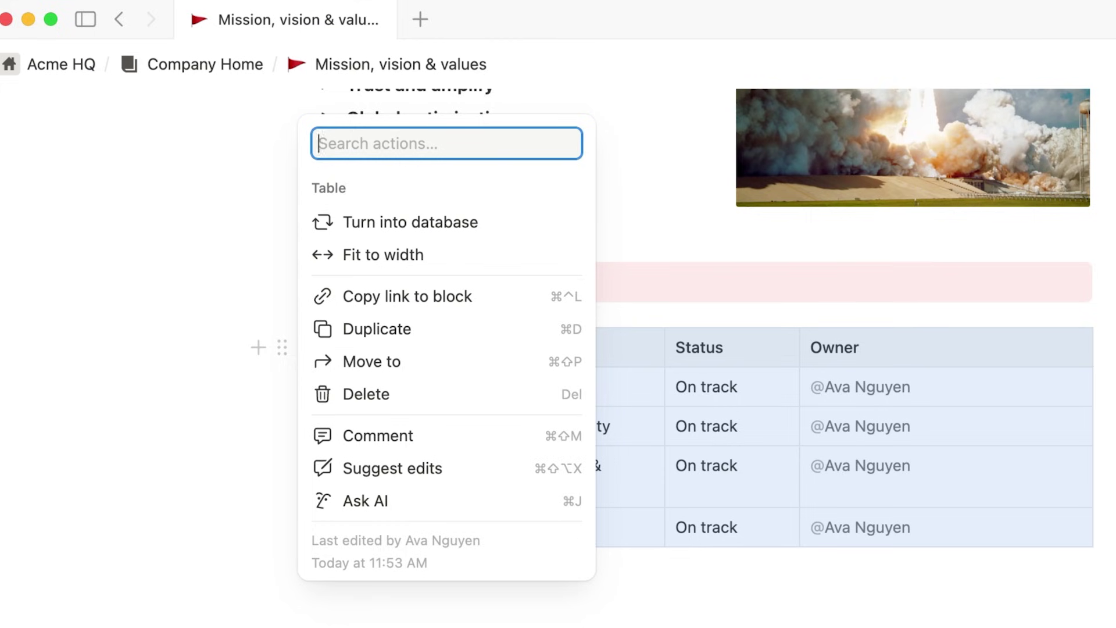
click(402, 233)
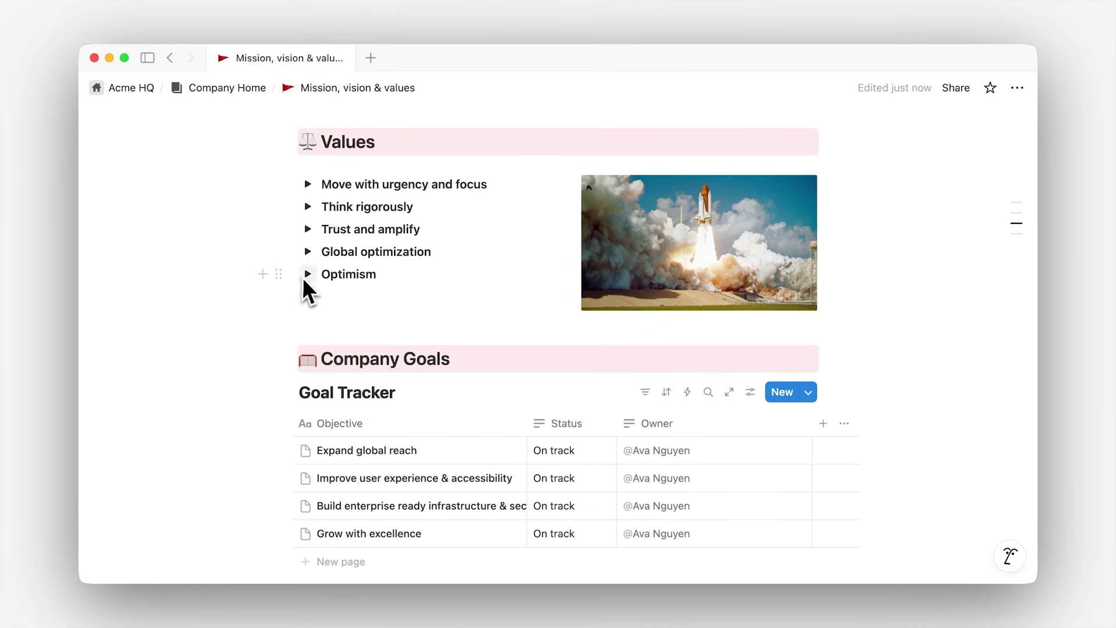
click(304, 278)
Start an empty block beneath the Optimism text and summon Ask AI with Space.
click(340, 348)
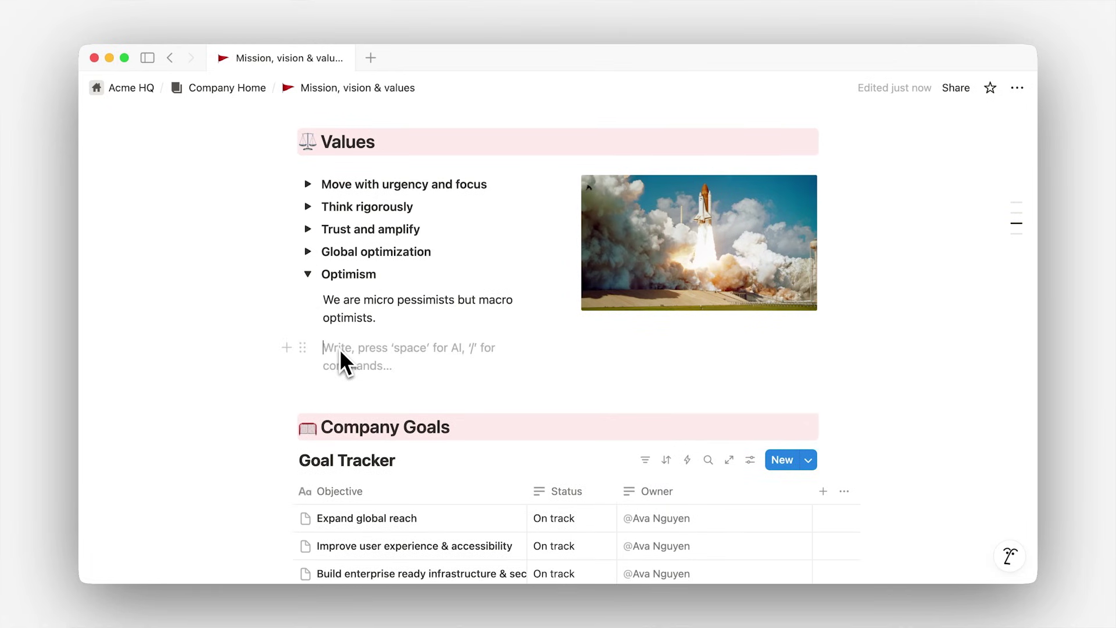
key(space)
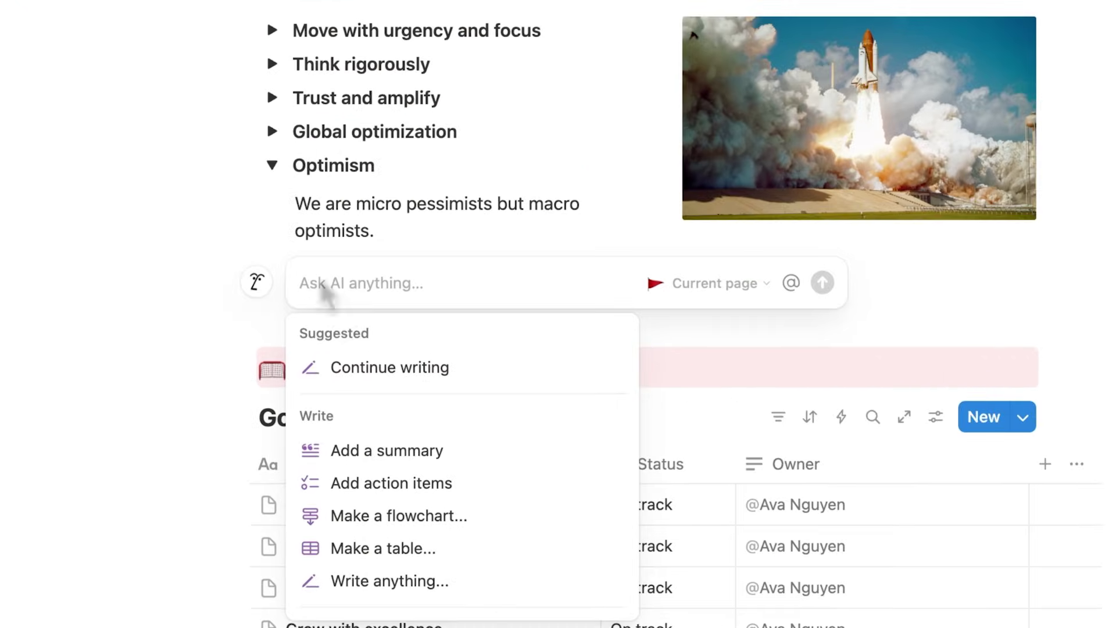
scroll(511, 429, down, 2)
scroll(509, 413, down, 3)
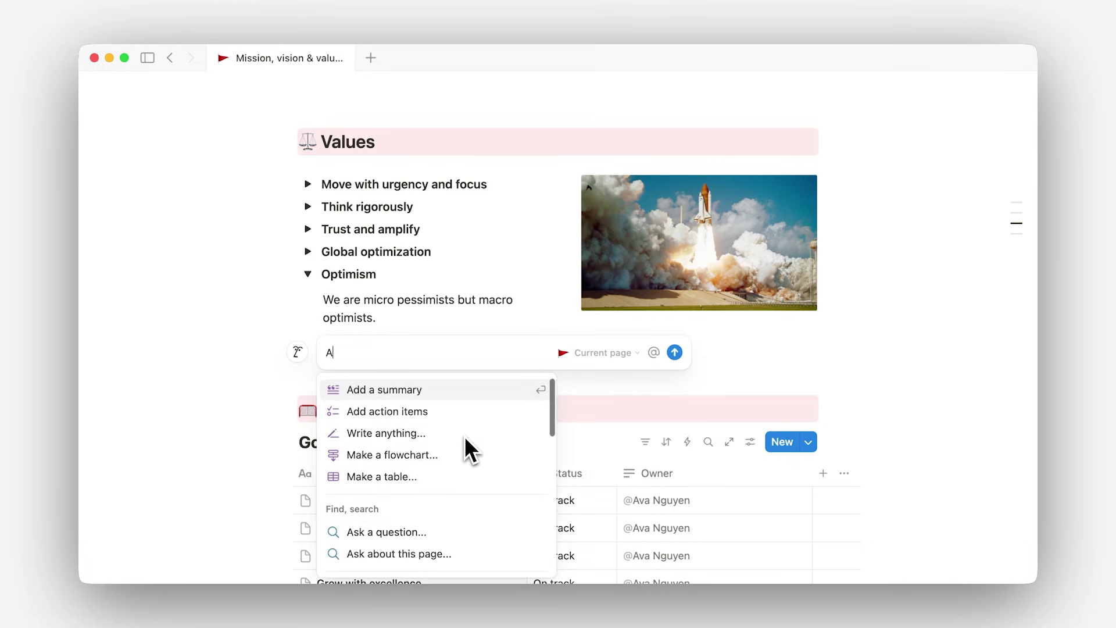
Submit the AI prompt 'Add an example' for the Optimism value.
text(dd an examp)
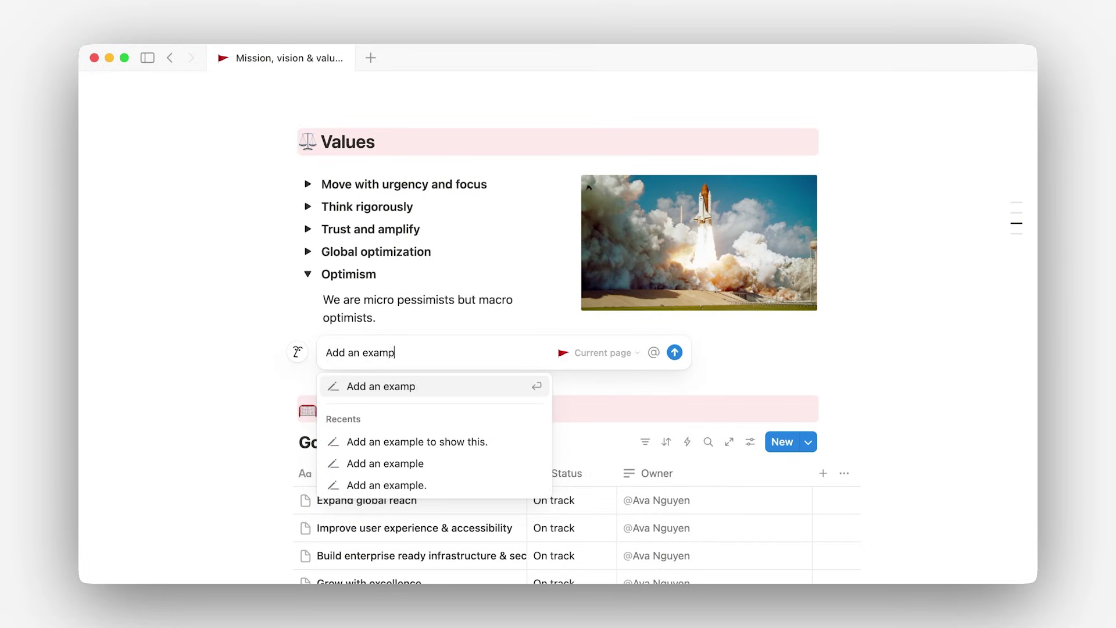
text(le)
key(Return)
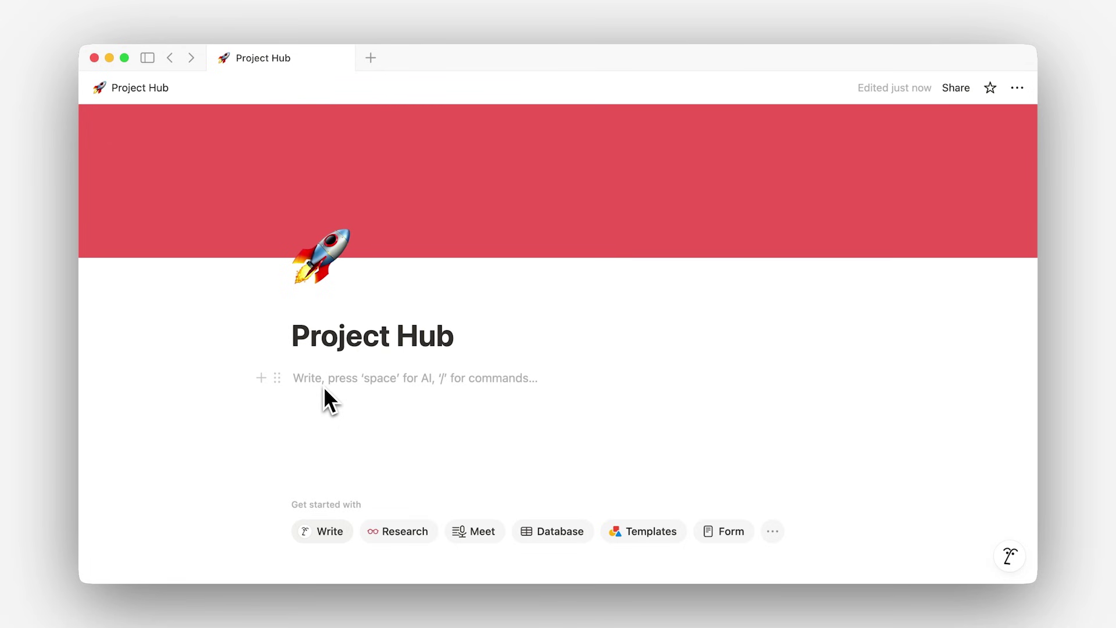
Add an 'Overview' Heading 1 below the page title using /head.
text(/)
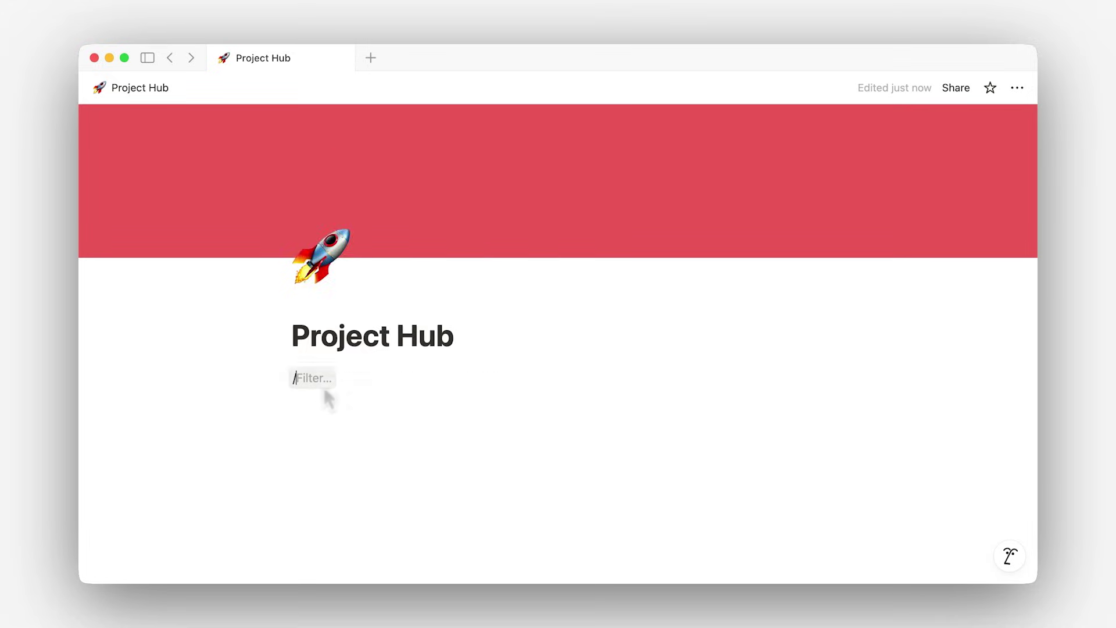
text(head)
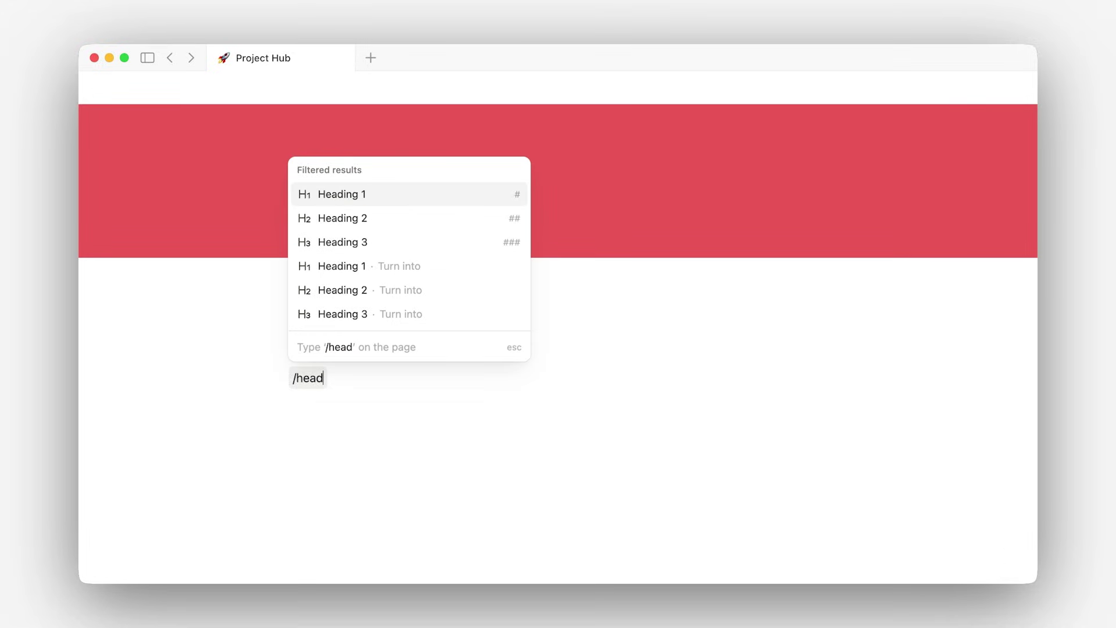
key(Return)
text(Overview)
key(Return)
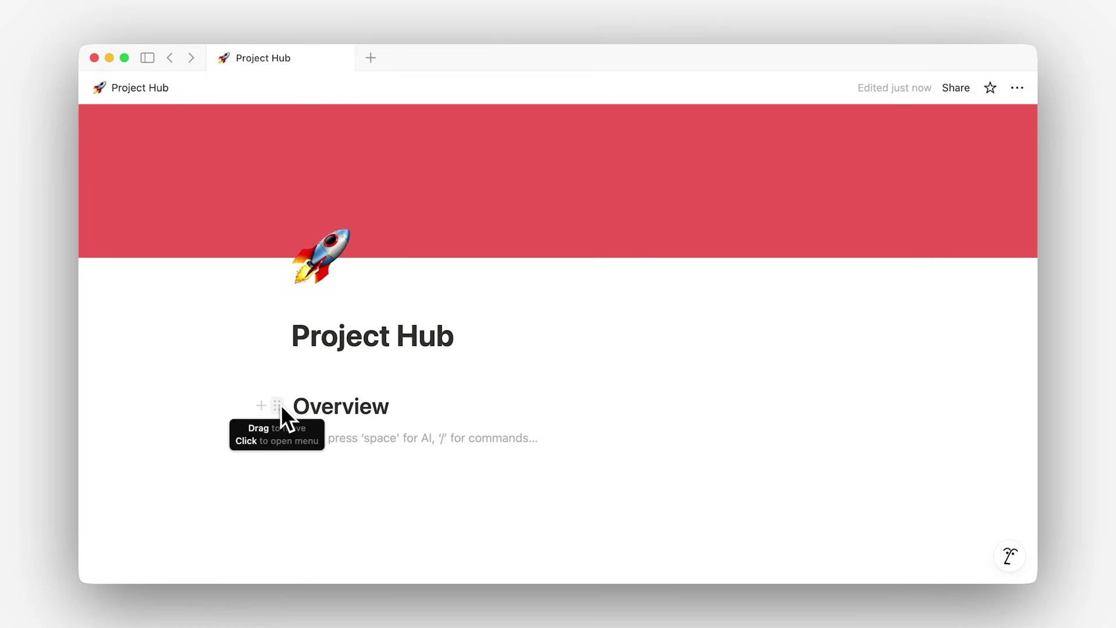
Give the Overview heading a red background and type 'Goals:' on the line beneath it.
click(279, 405)
mouse_move(366, 343)
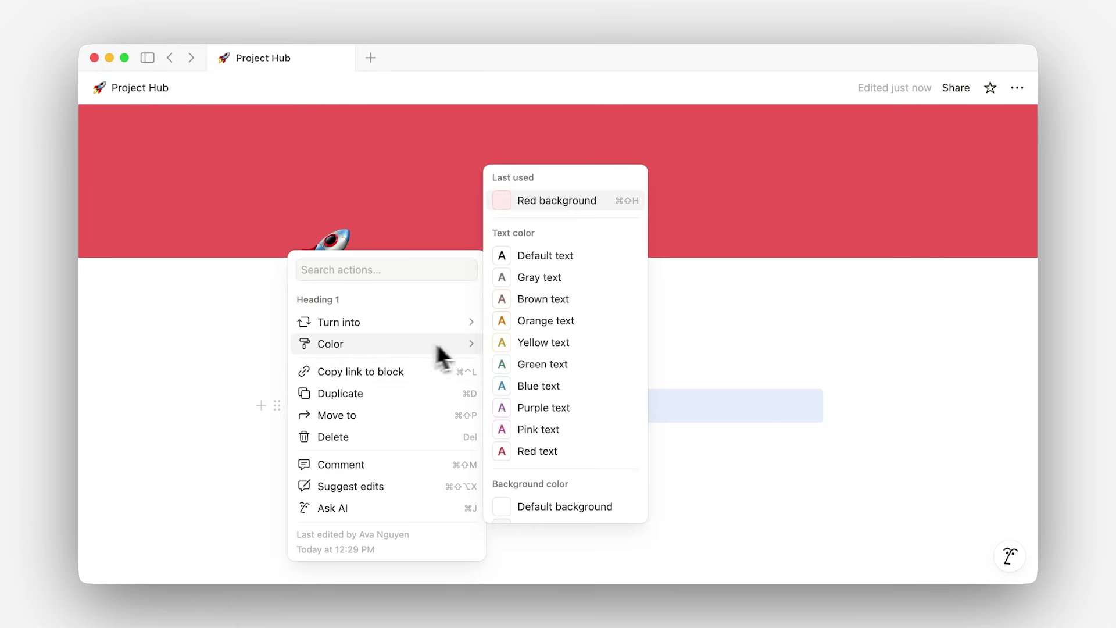
scroll(529, 357, down, 5)
click(530, 509)
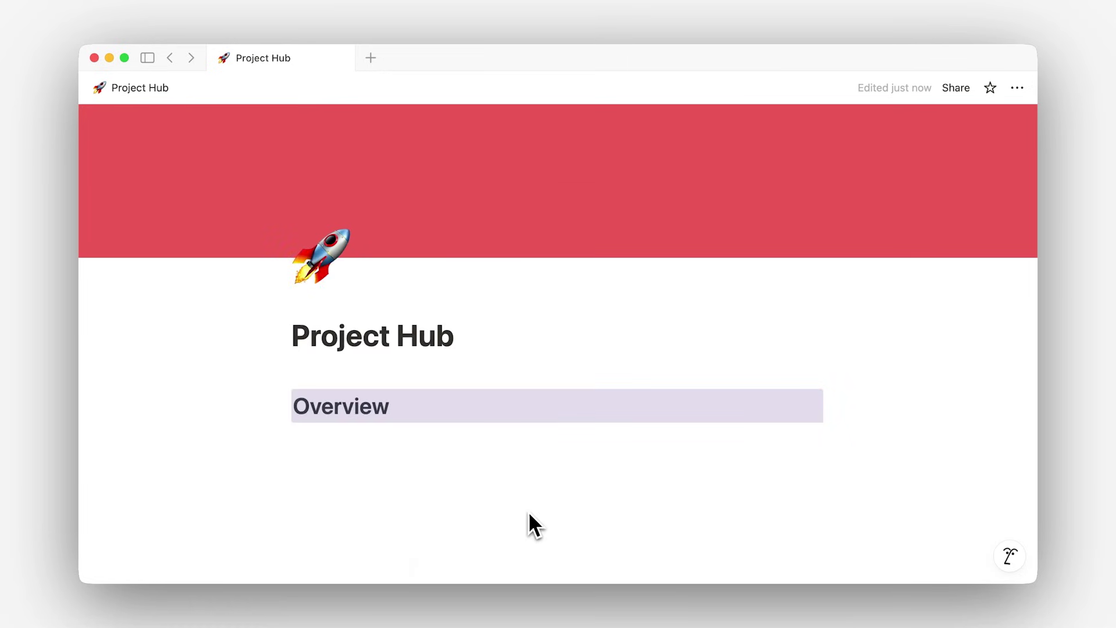
click(357, 453)
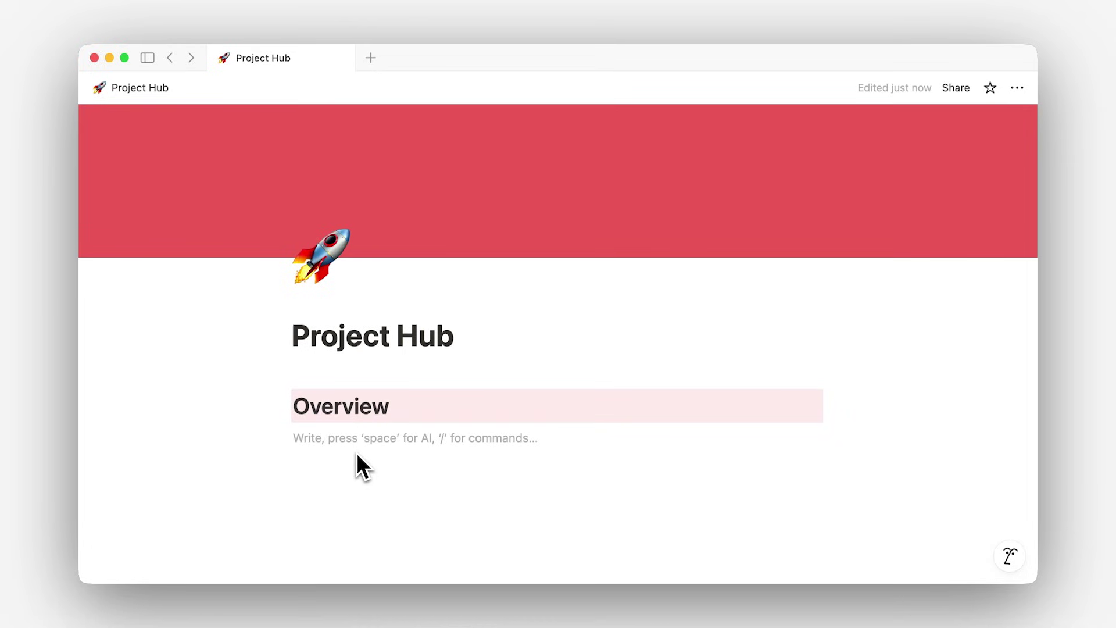
text(Goals:)
Make the 'Goals:' label bold and start a new line below it.
drag(297, 448, 292, 446)
key(super+b)
click(340, 443)
key(Return)
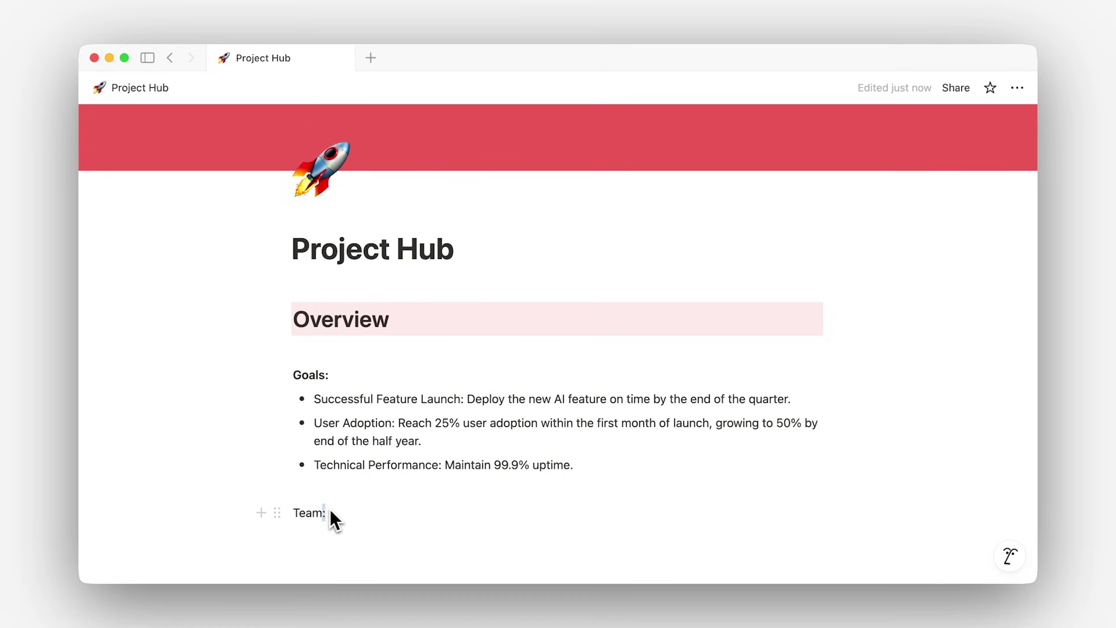
Bold the 'Team:' label and insert a simple table beneath it.
drag(333, 510, 295, 511)
key(super+b)
key(Right)
key(Return)
text(/table)
key(Return)
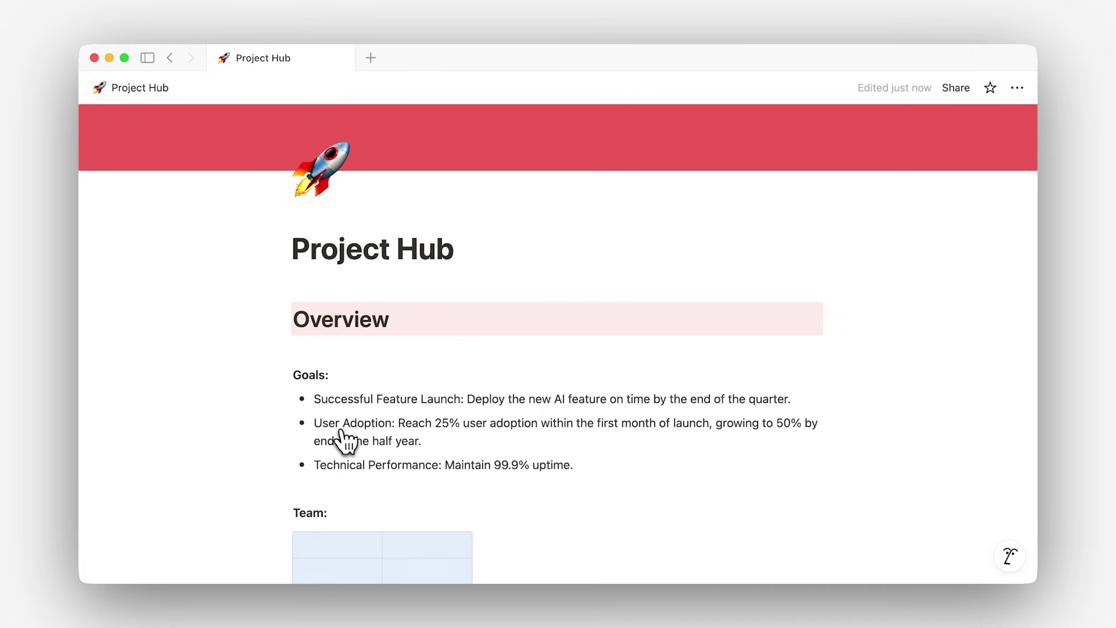
scroll(344, 486, down, 3)
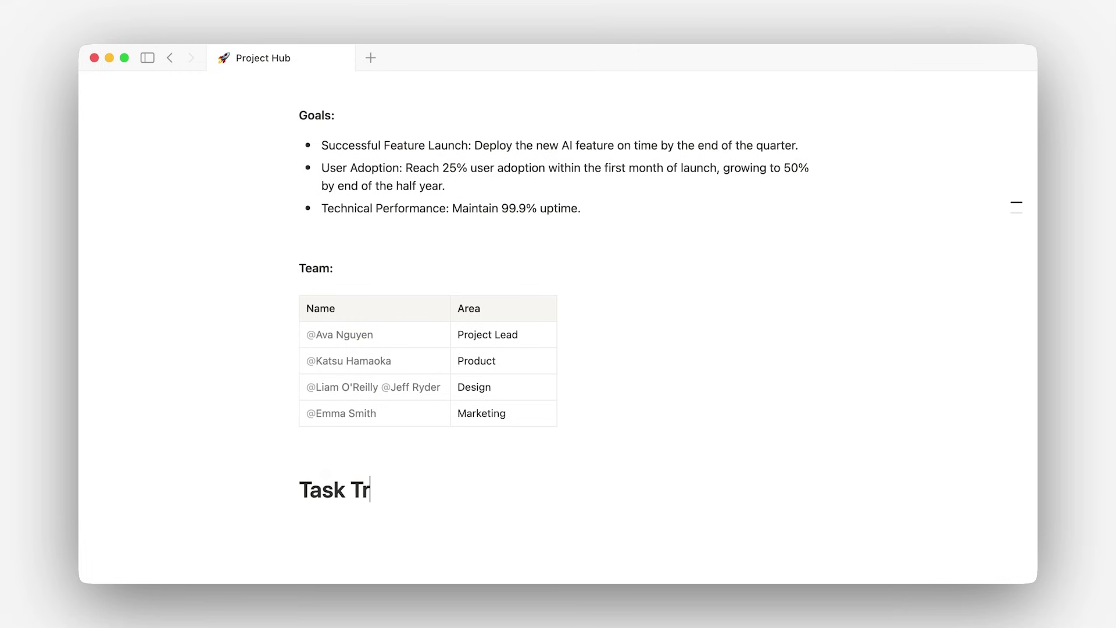
Finish the red-shaded Task Tracker heading and add an inline 'Project Tasks' database below it.
text(acker /red)
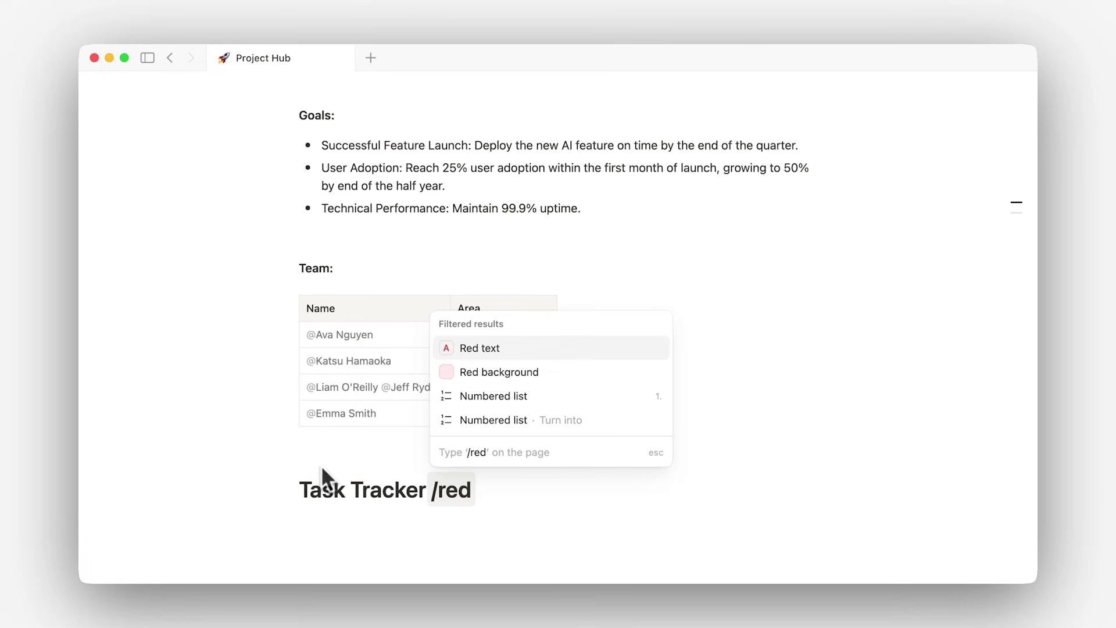
click(470, 375)
click(347, 535)
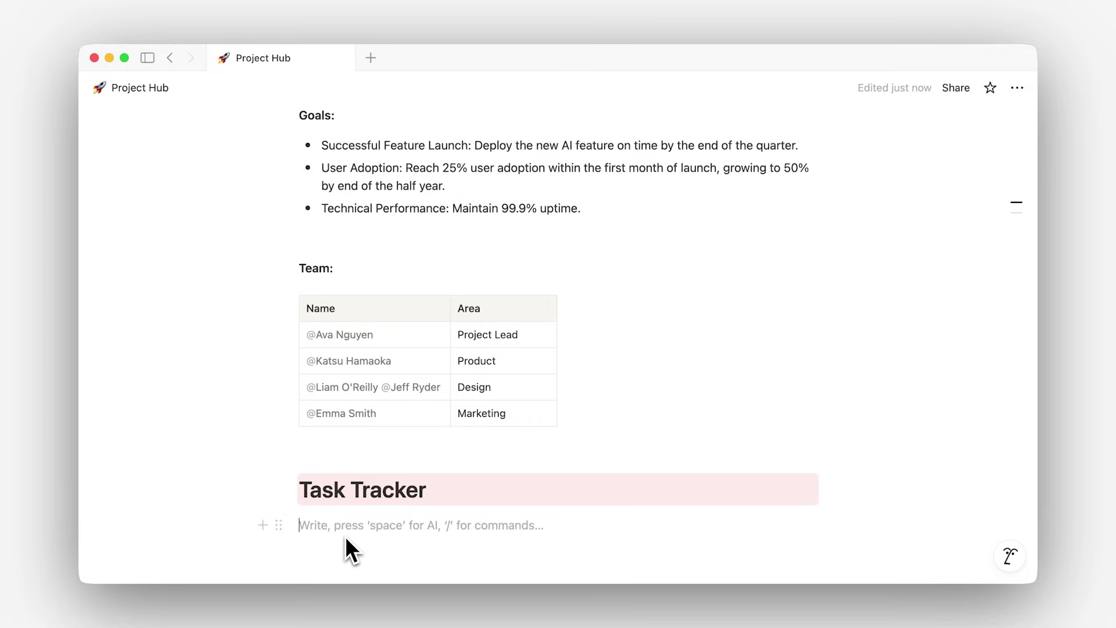
text(/inlin)
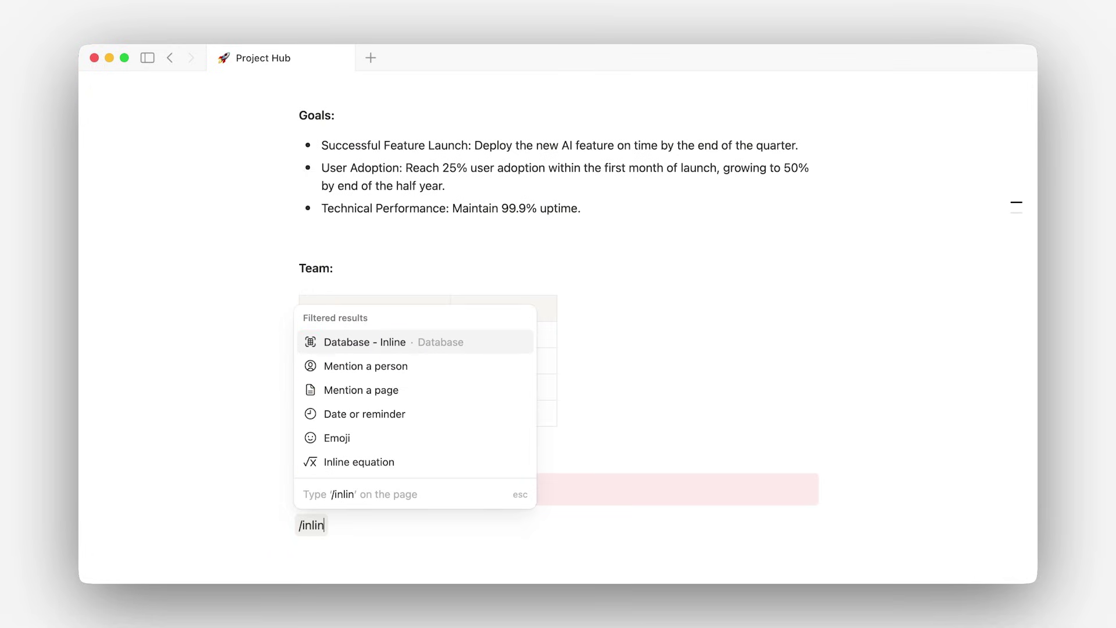
click(421, 346)
text(Project)
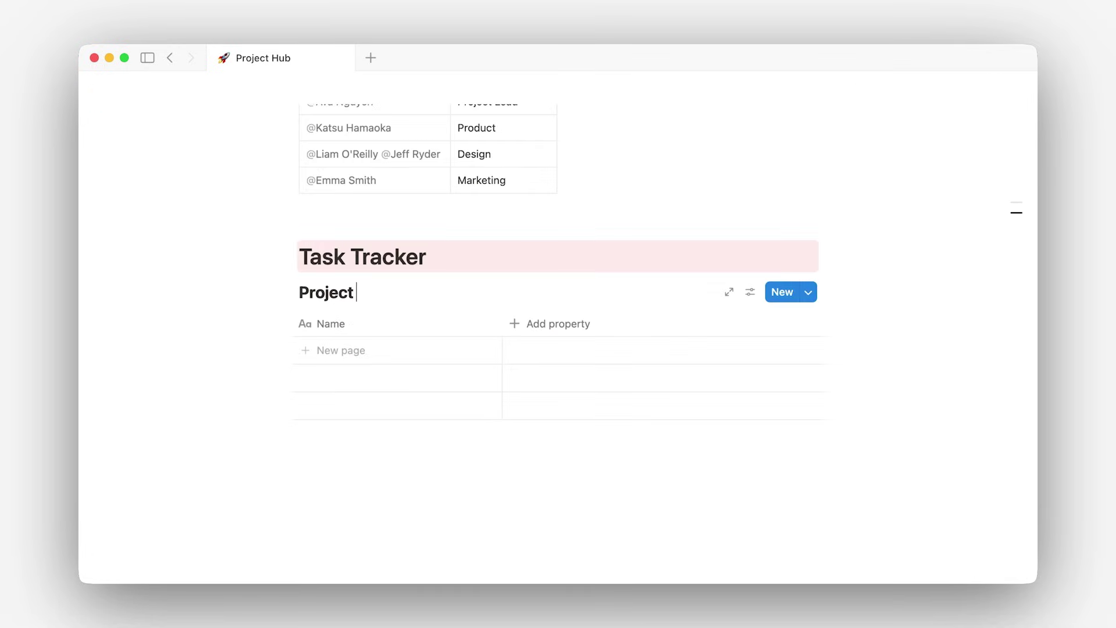
text( Tasks)
key(Return)
Add Status, Person and Due Date columns to the Project Tasks database.
click(550, 495)
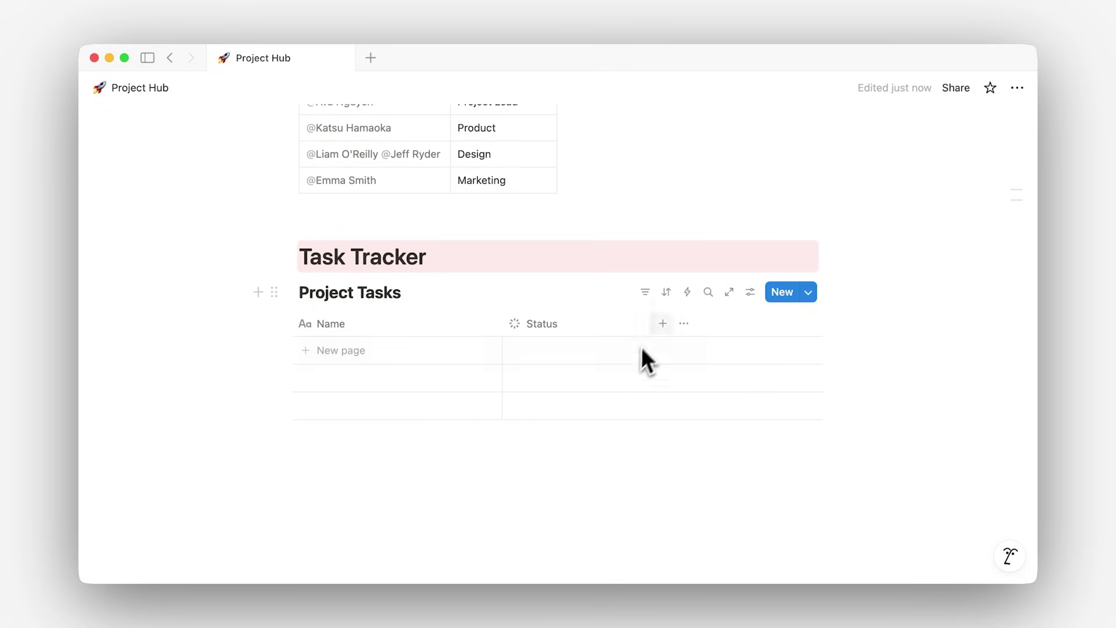
click(662, 323)
click(699, 522)
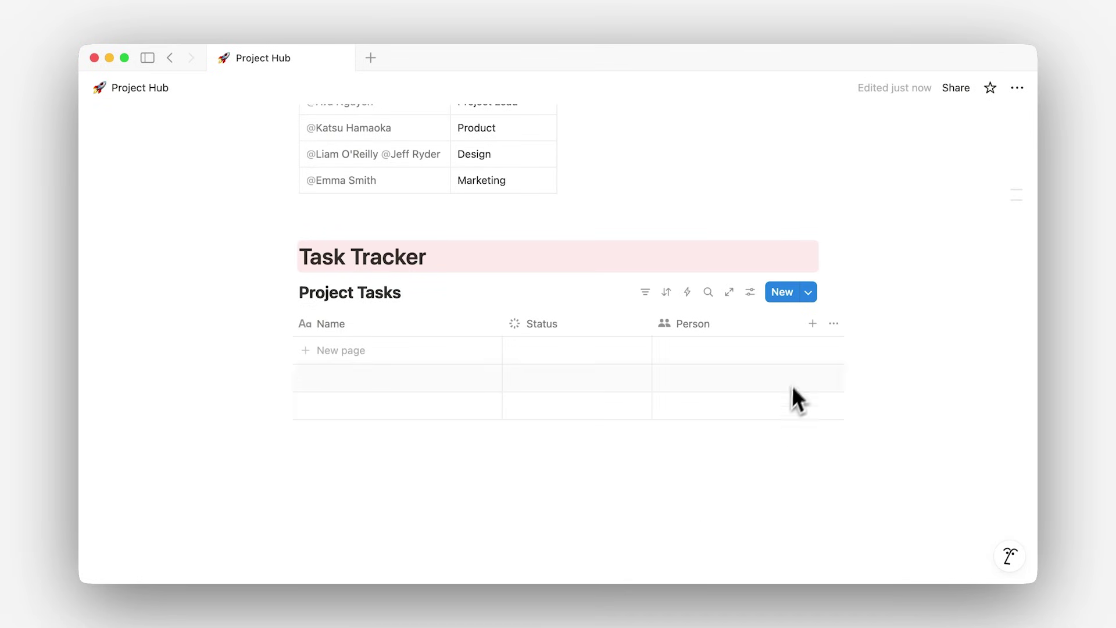
click(814, 327)
click(908, 360)
Start a new Heading 1 block below the task table.
click(308, 500)
text(/h1)
key(Return)
Title the heading 'FAQs' and add a toggle asking 'What does our new AI feature do'.
text(FAQs)
scroll(439, 393, down, 3)
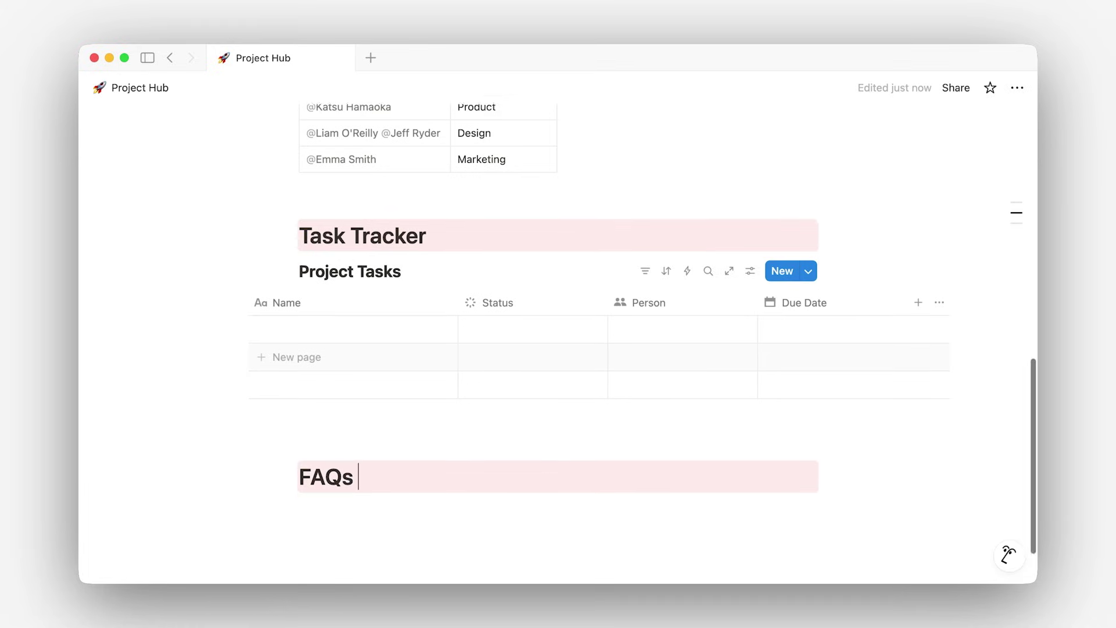
key(Return)
text(/tog)
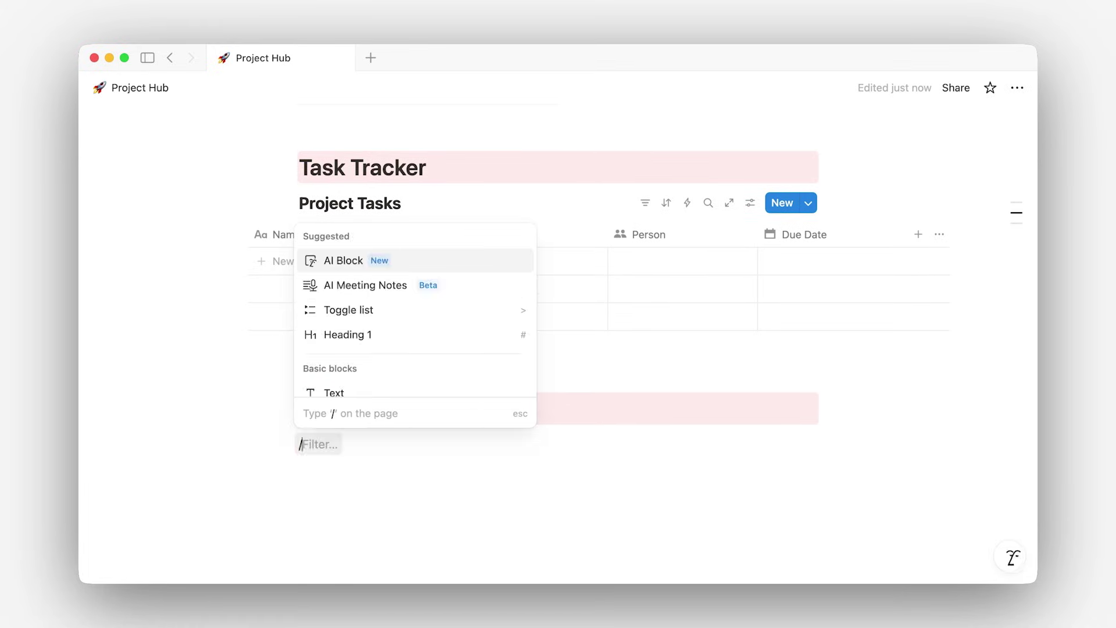
click(420, 259)
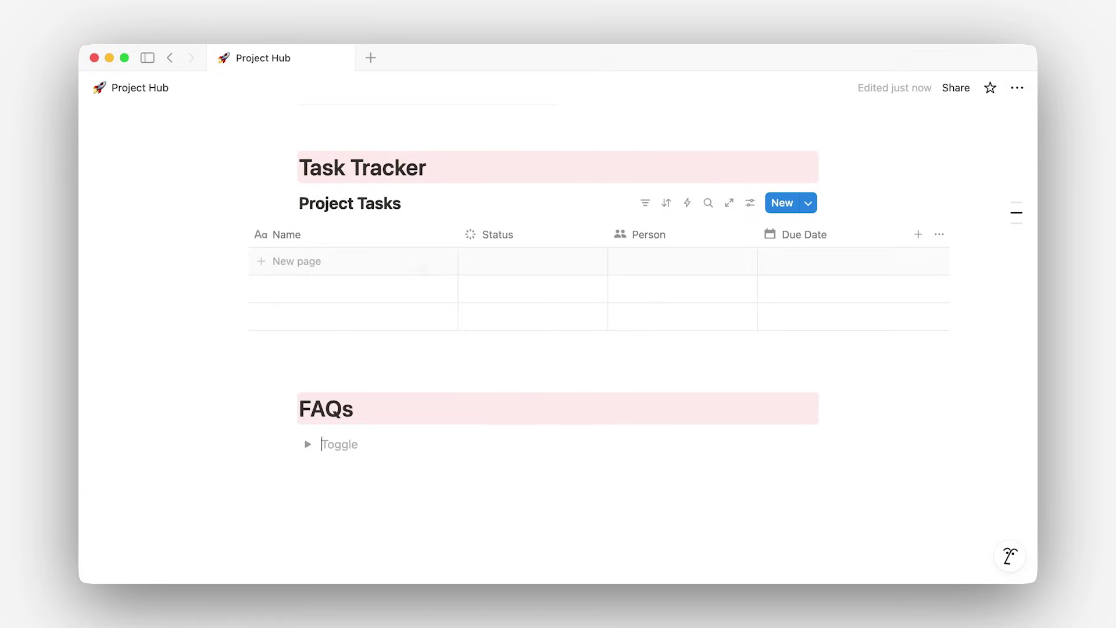
text(What does our new AI feature do?)
Paste the answer paragraph inside the FAQ toggle, then collapse it.
click(309, 444)
click(328, 466)
text(Our new AI feature leverages advanced machine learning to enhance user productivity and streamline workflows. It integrates seamlessly with existing tools and provides intelligent suggestions, automated task management, and personalized insights to help users accomplish their goals more efficiently.)
click(308, 446)
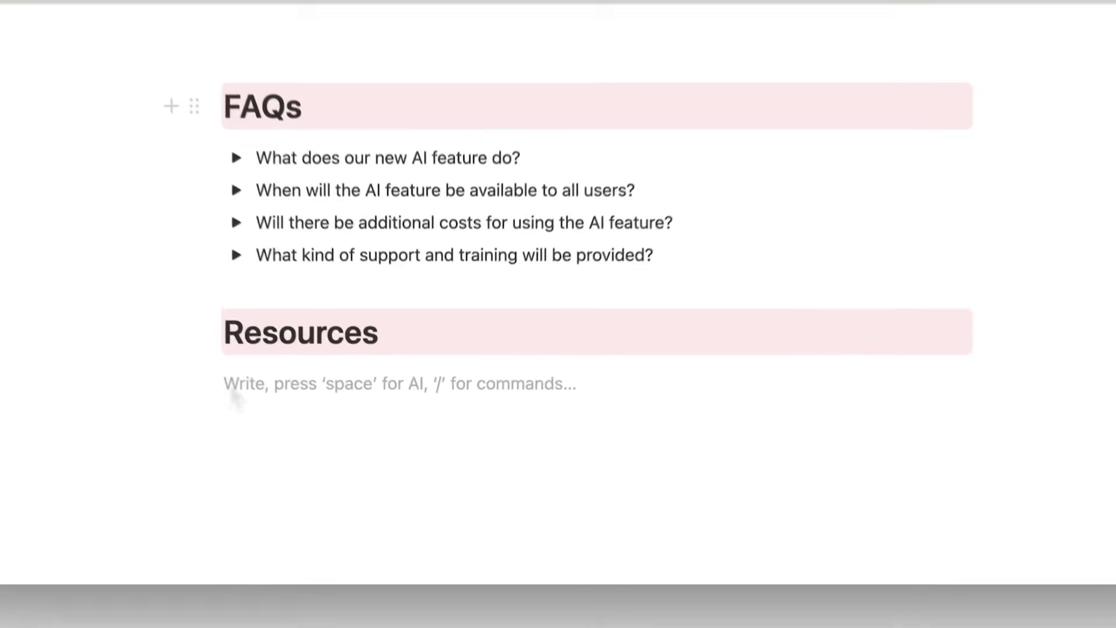
Add @ links to the Product Strategy Doc, Product Roadmap and Brand Guidelines pages.
text(@pro)
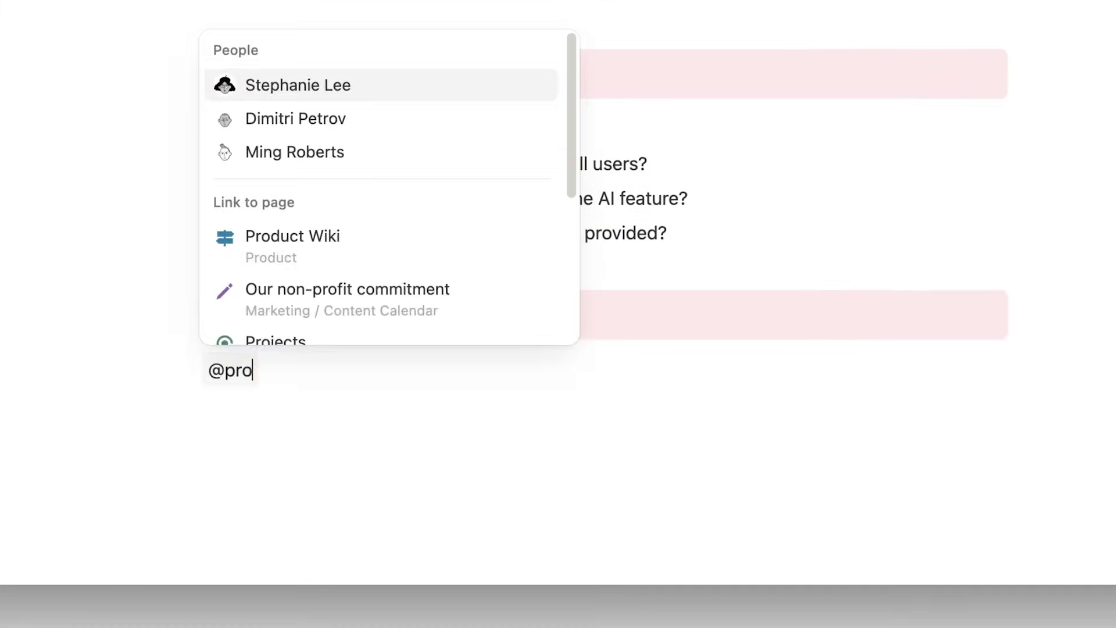
text(duct strategy)
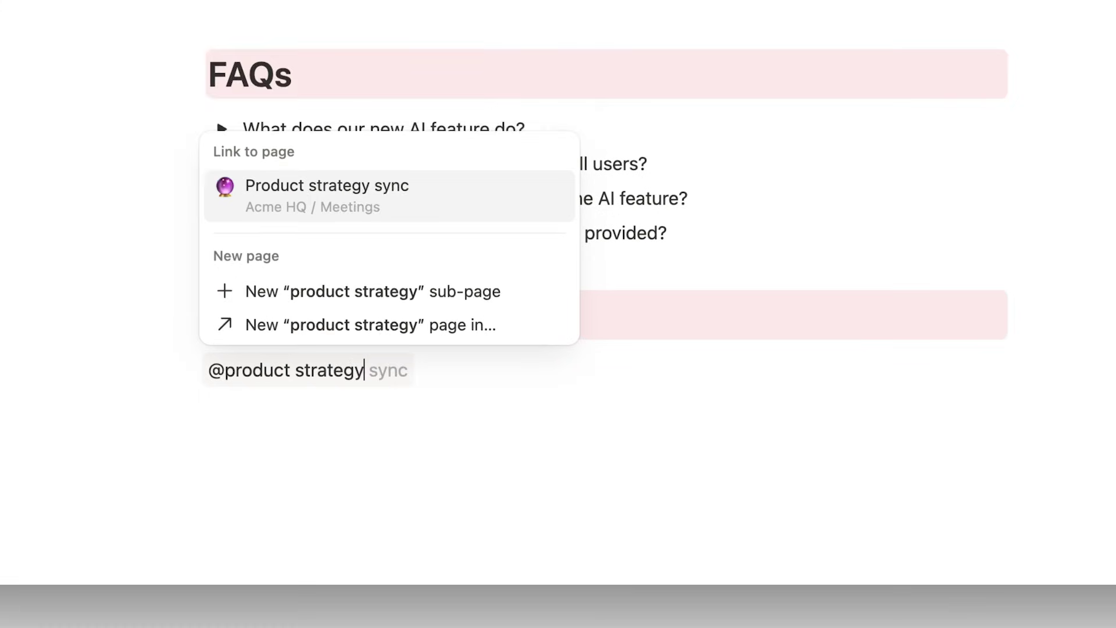
click(399, 160)
key(Return)
text(@pro)
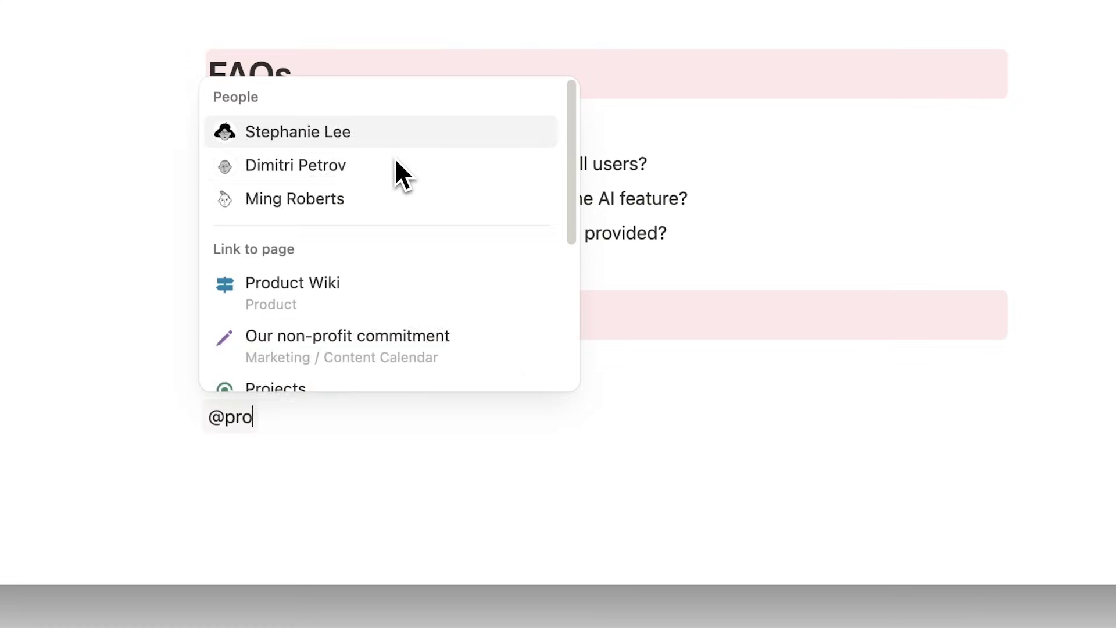
text(duct roadmap)
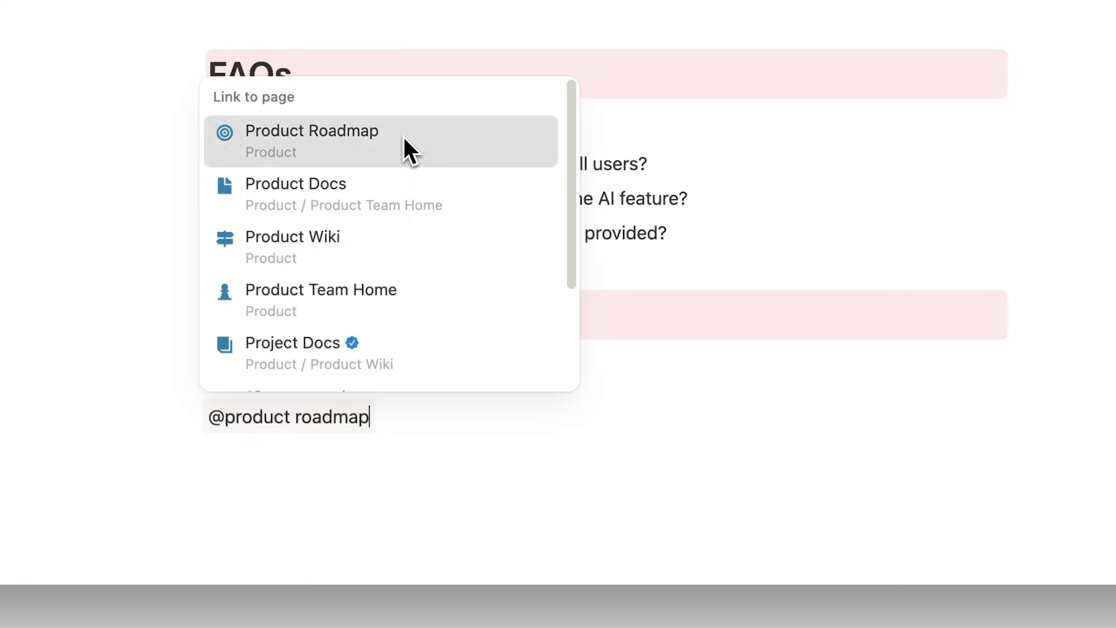
click(402, 141)
key(Return)
text(@brand gui)
click(404, 177)
key(Return)
Paste the Slack message link below the links, keeping it as a preview.
key(ctrl+v)
key(Escape)
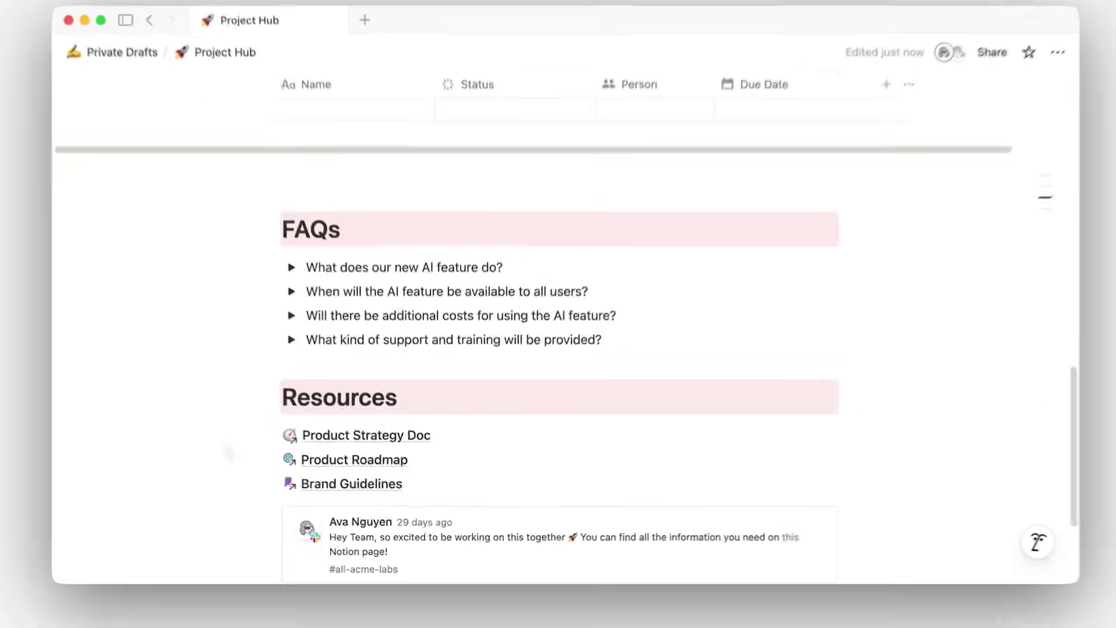
scroll(558, 314, up, 10)
scroll(239, 453, up, 10)
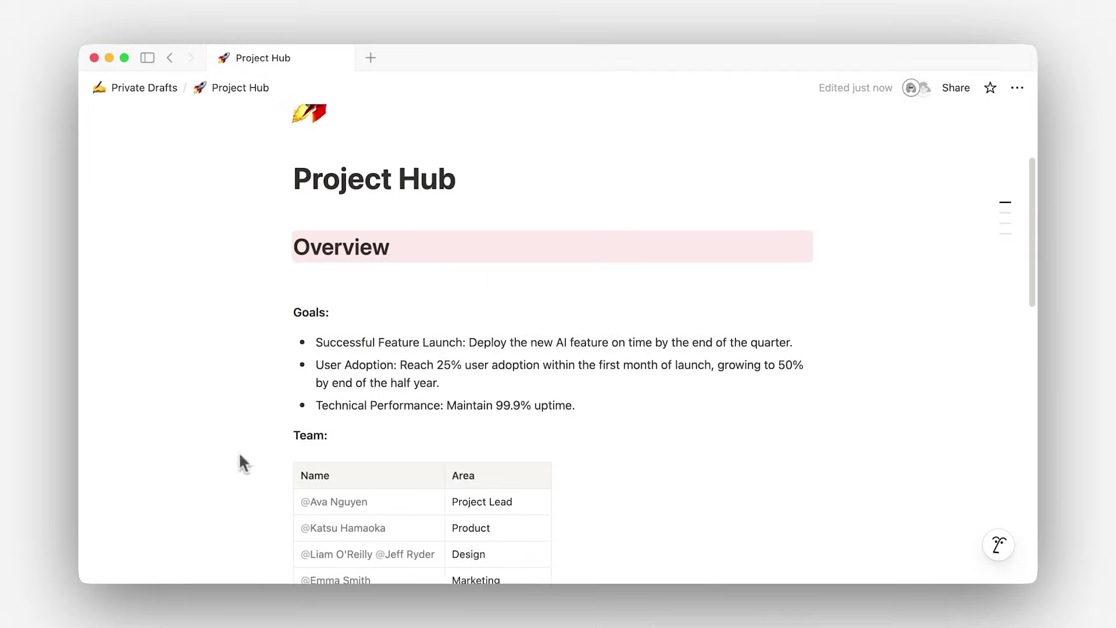
Drag the Team heading and table beside Goals, then move the Goals bullets into the left column.
drag(272, 407, 818, 288)
drag(271, 433, 598, 311)
scroll(379, 498, down, 2)
drag(603, 526, 300, 268)
scroll(352, 464, up, 1)
scroll(352, 463, up, 1)
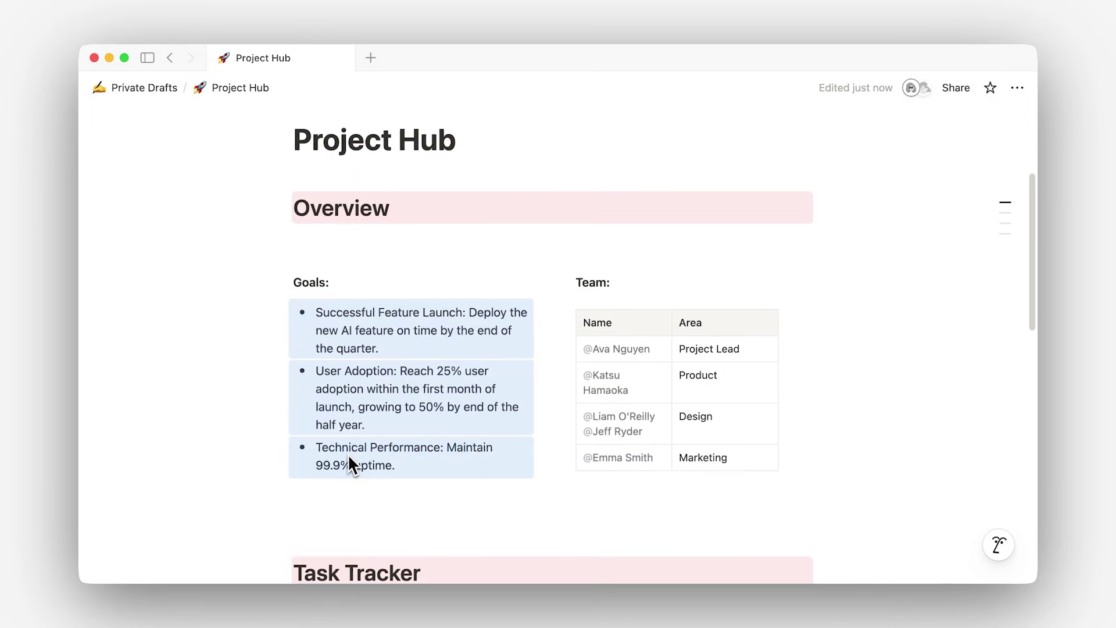
scroll(319, 273, up, 5)
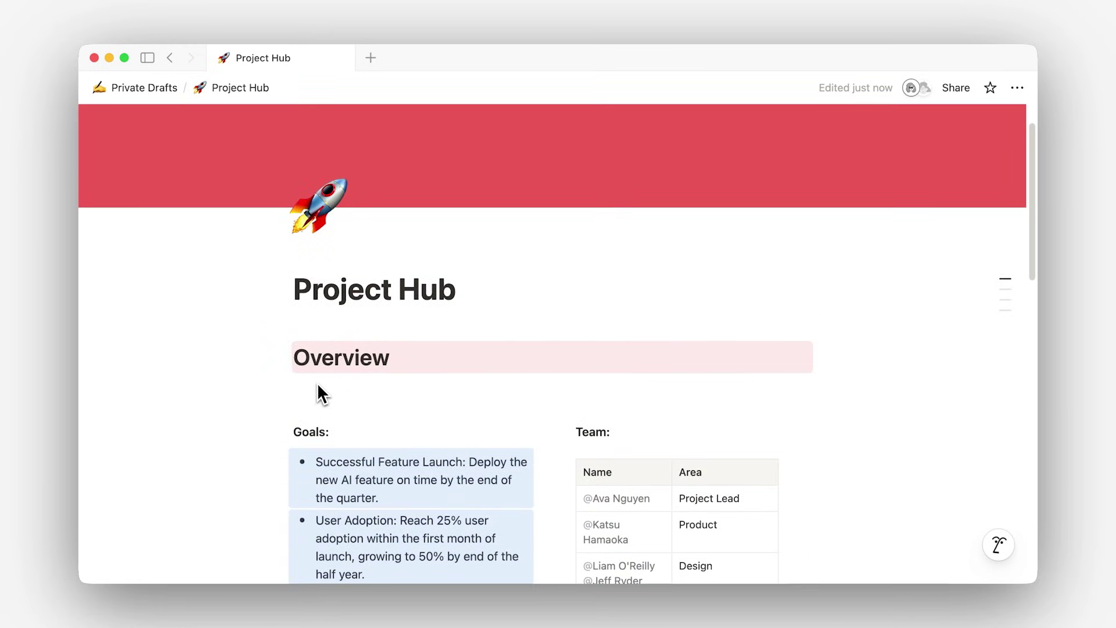
Insert a callout under Overview and accept an AI-written concise summary of the page.
click(310, 400)
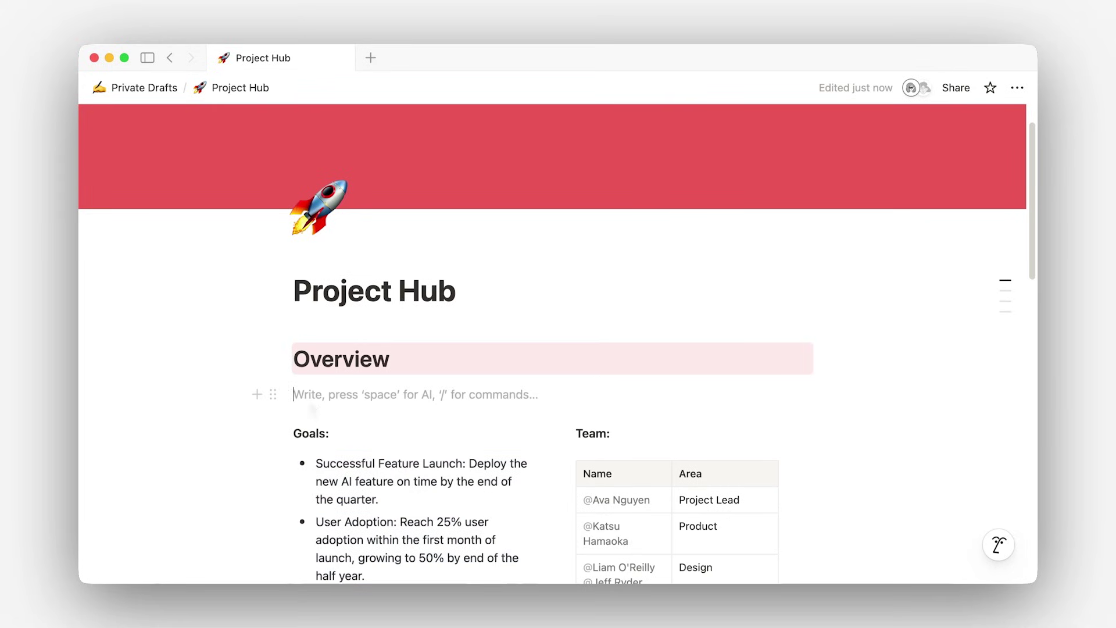
text(/callout)
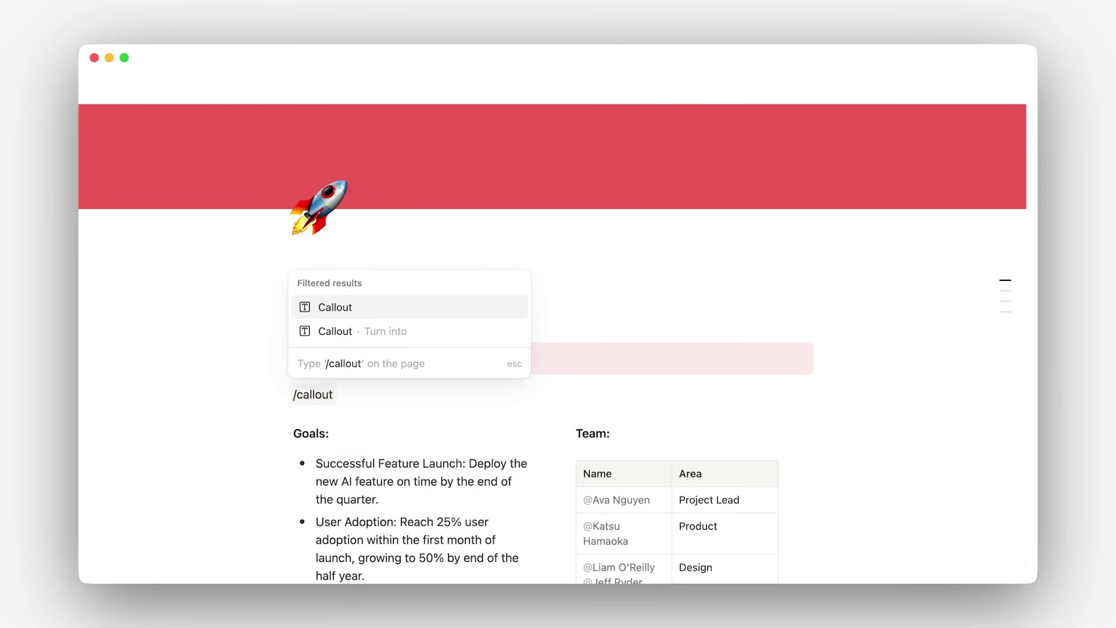
click(356, 306)
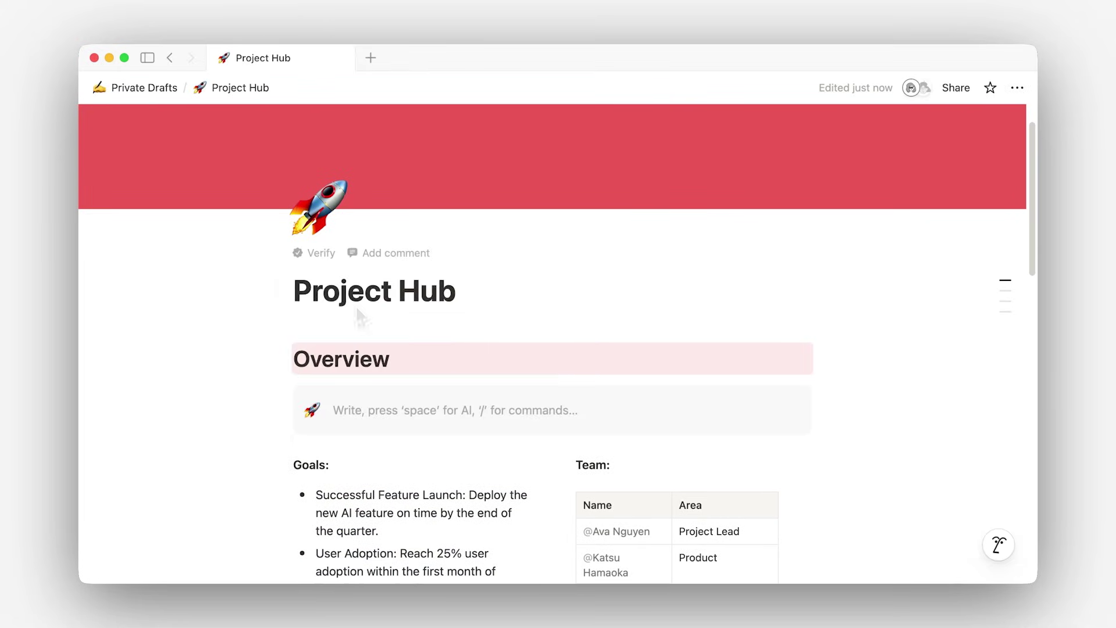
key(space)
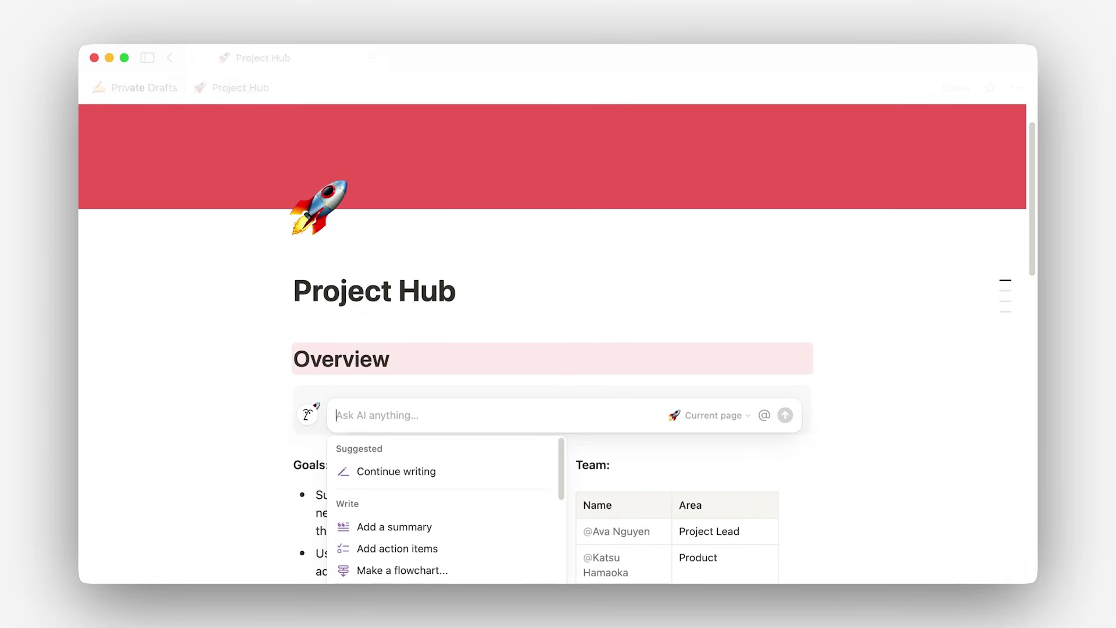
text(Write a concise summary)
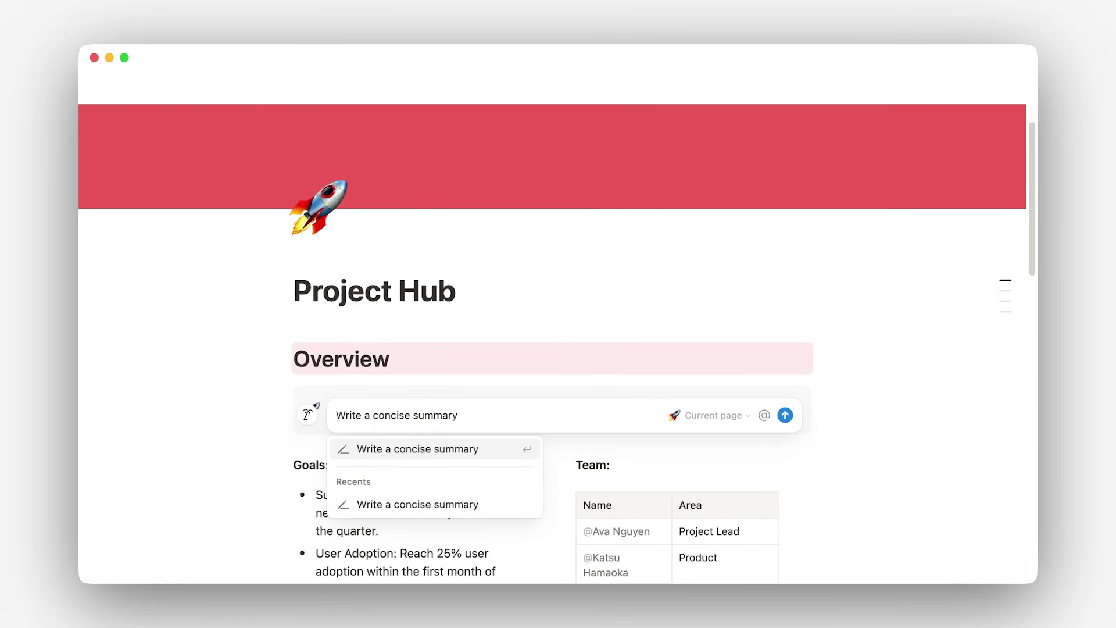
click(380, 452)
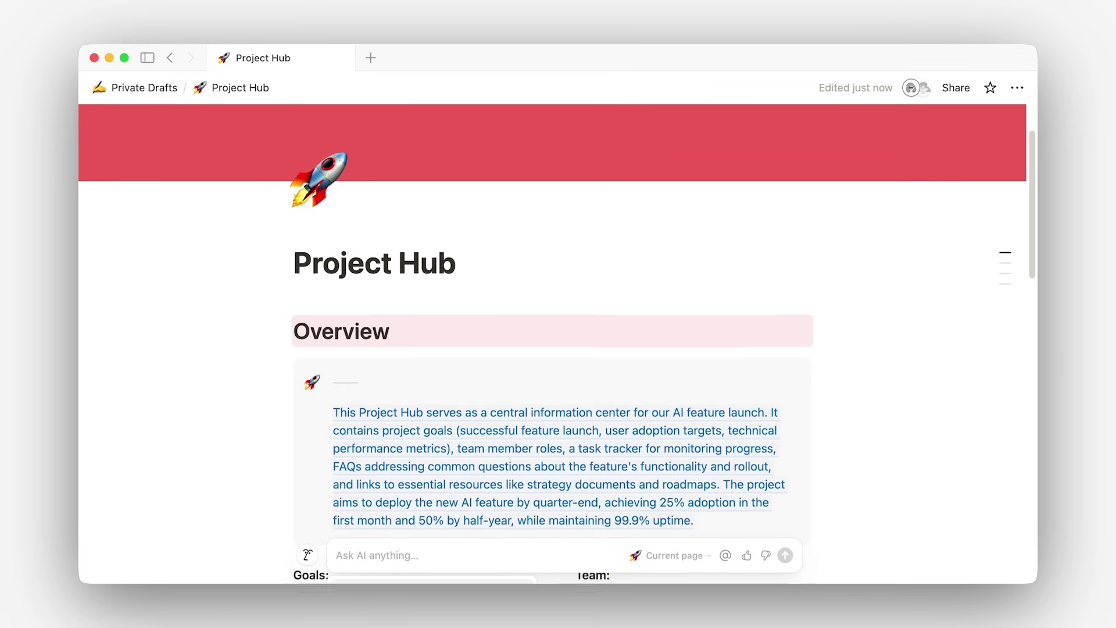
click(372, 514)
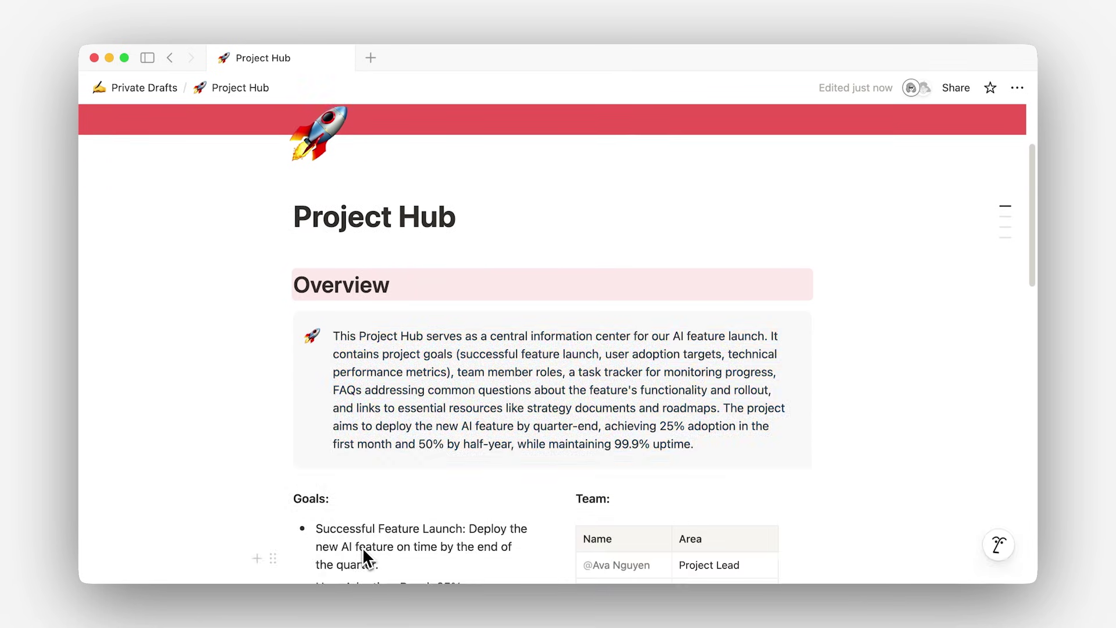